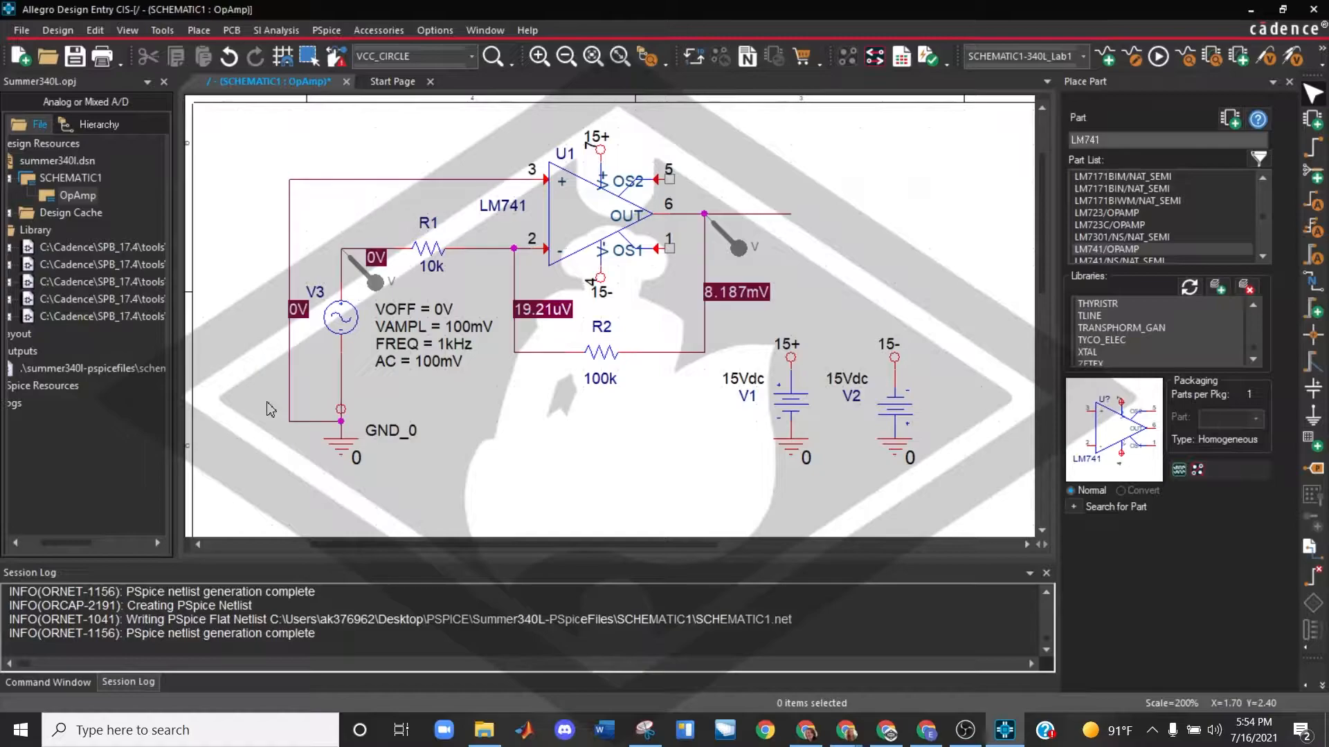
Step: Delete the voltage markers from the op-amp schematic and set source V3's AC value to 0
left_click(735, 250)
key("Delete")
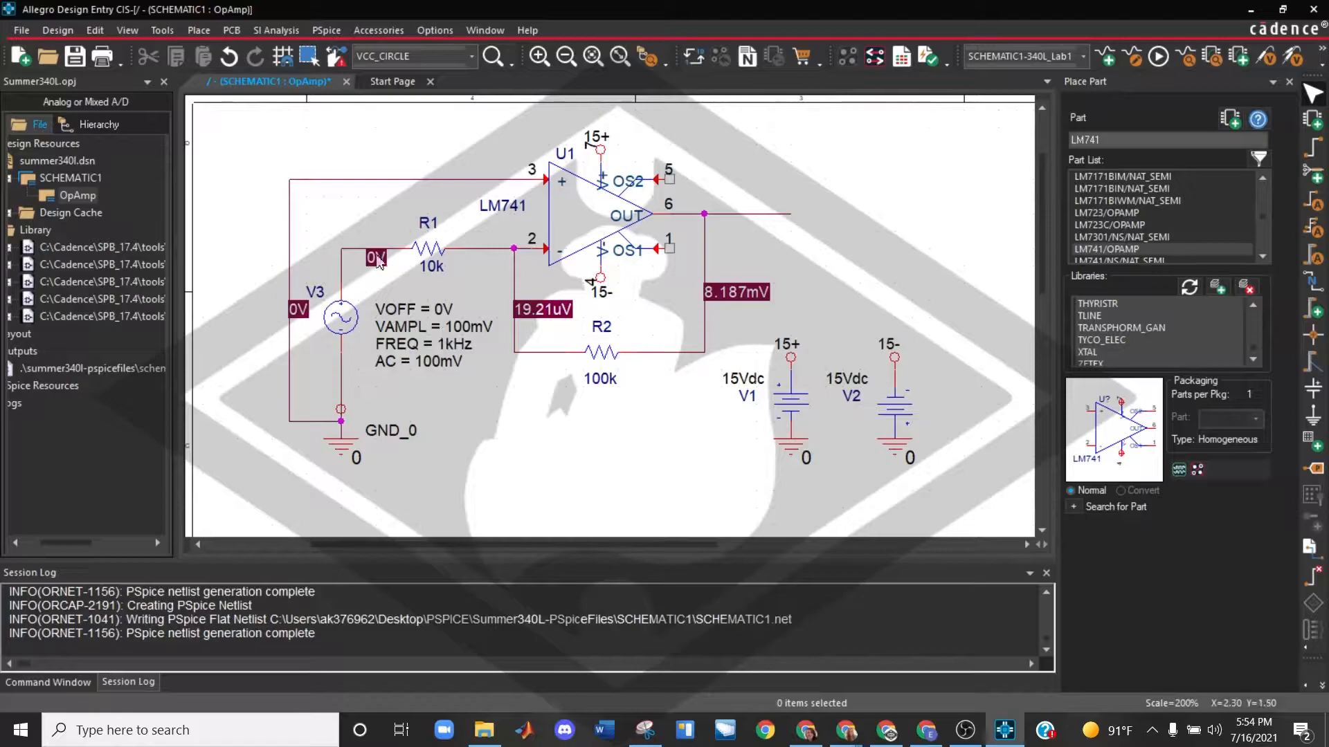
double_click(445, 366)
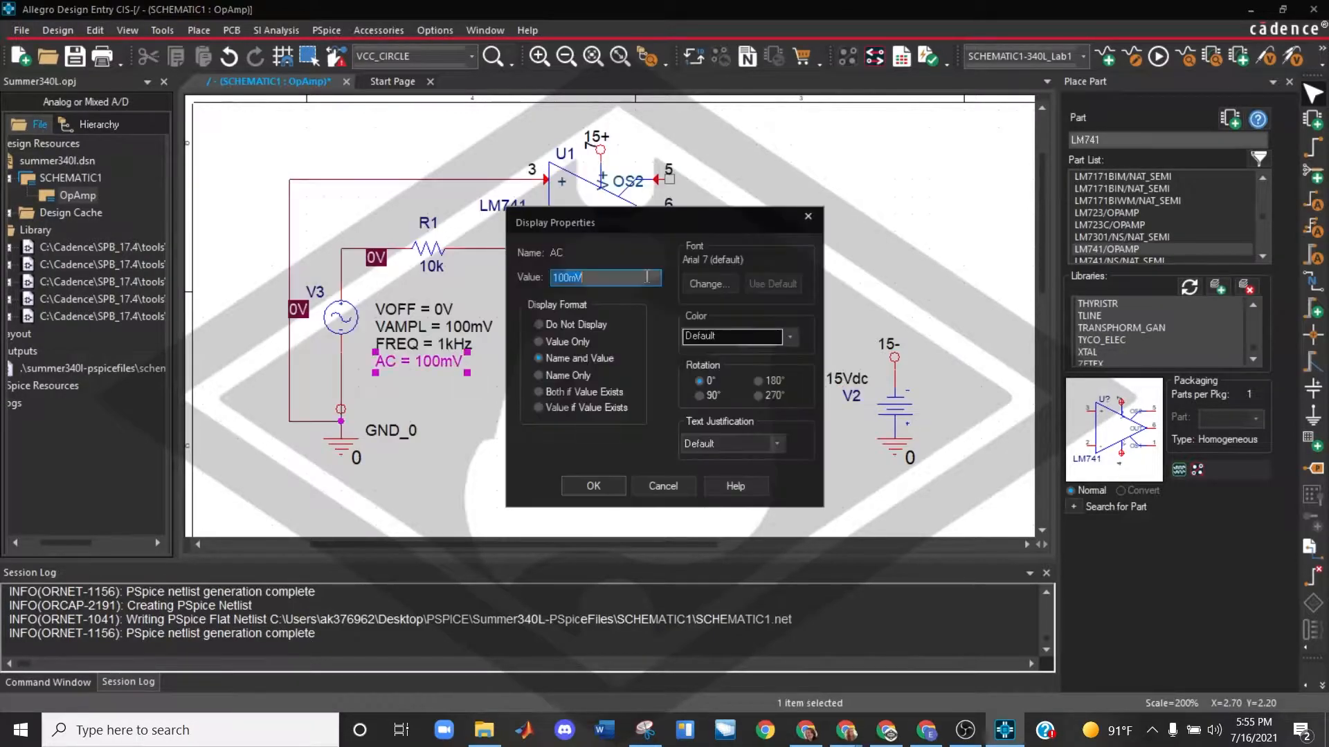
key("BackSpace")
type("0")
left_click(594, 486)
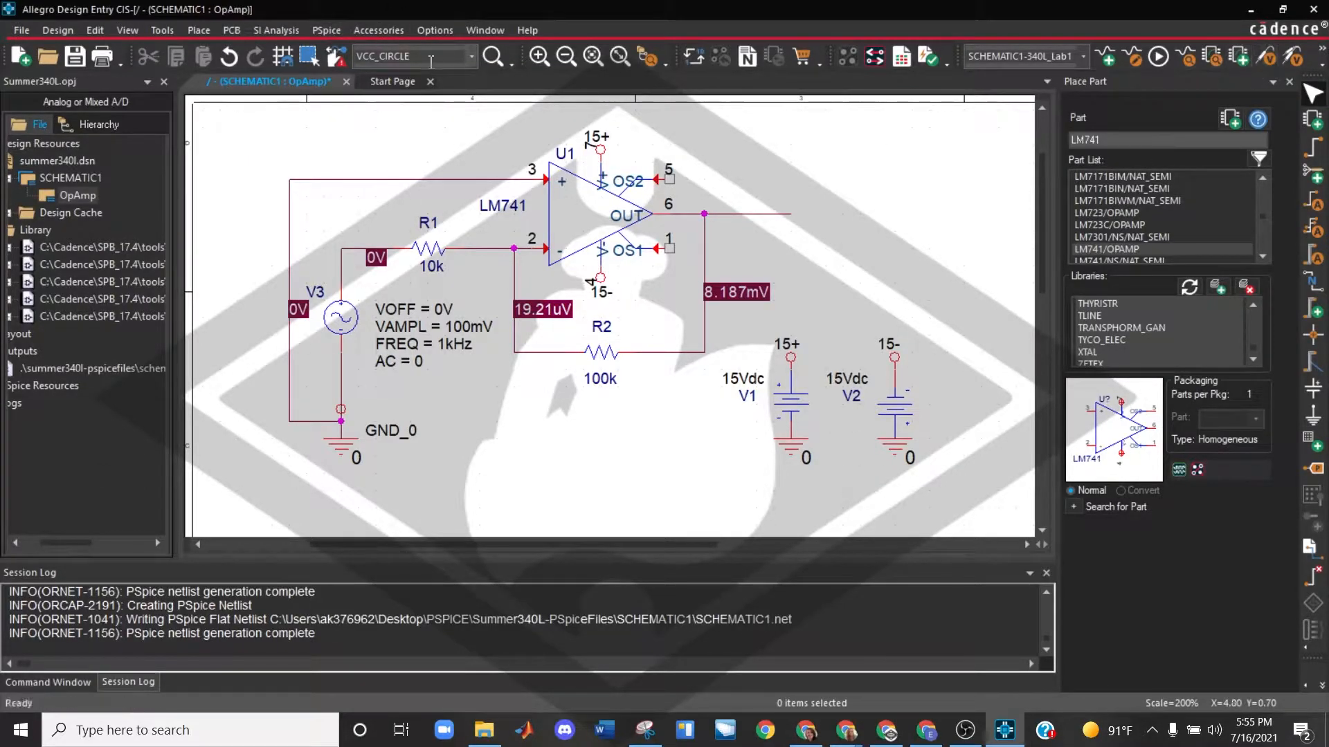
Step: Apply a Time Domain (Transient) analysis with a 1000ns run time to the existing simulation profile and run the simulation
left_click(333, 35)
left_click(333, 35)
left_click(333, 35)
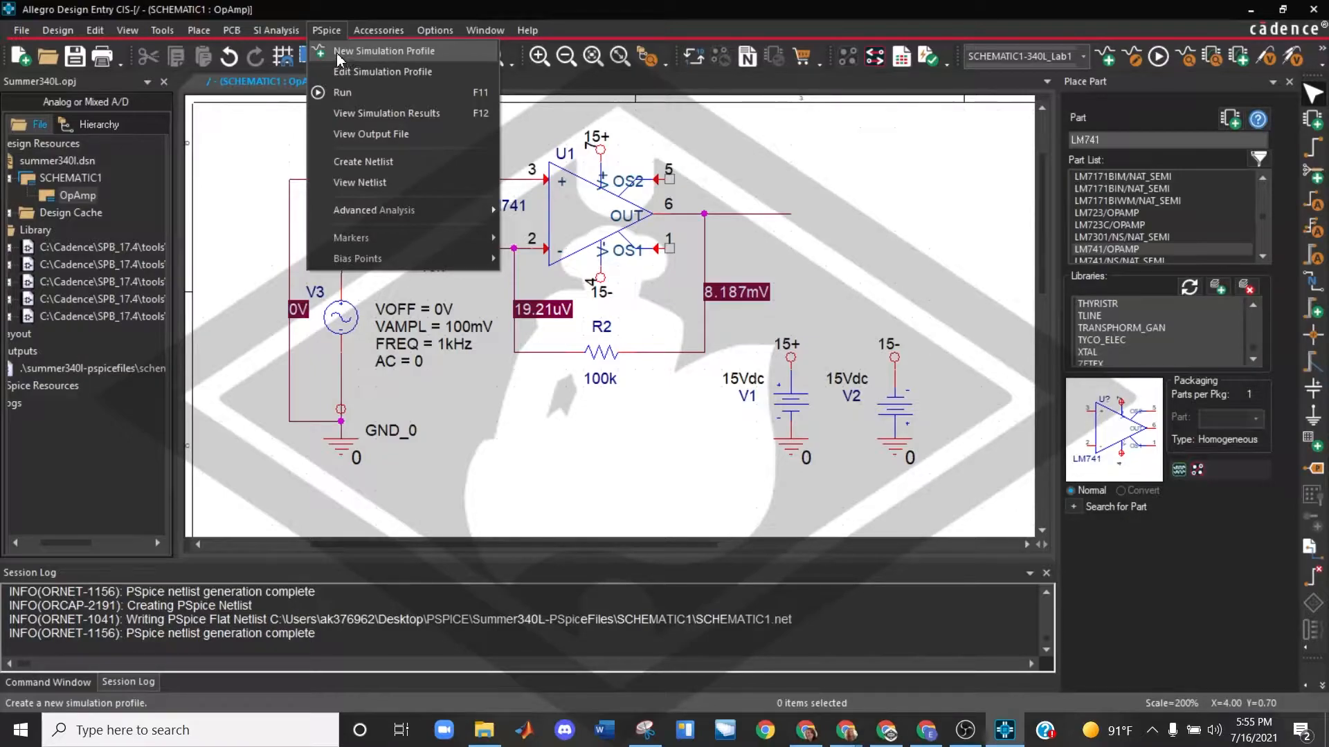
left_click(359, 73)
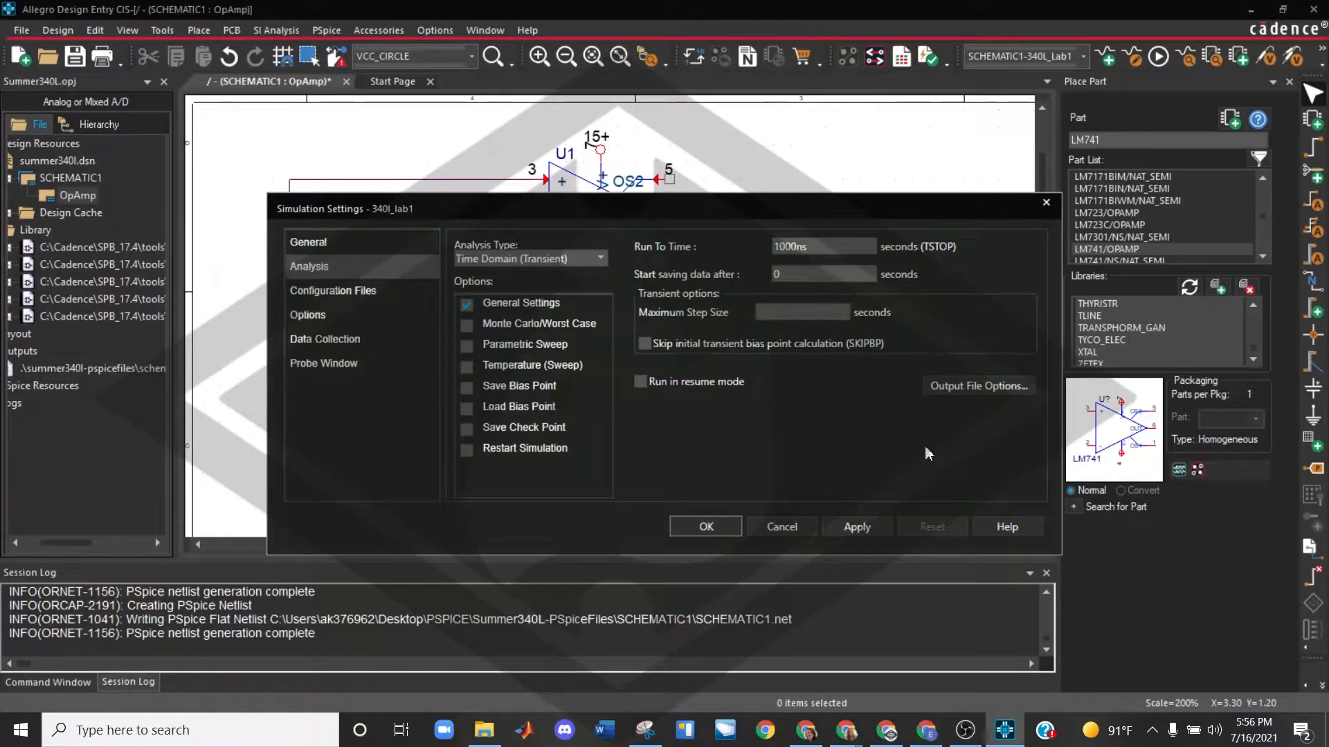
left_click(859, 526)
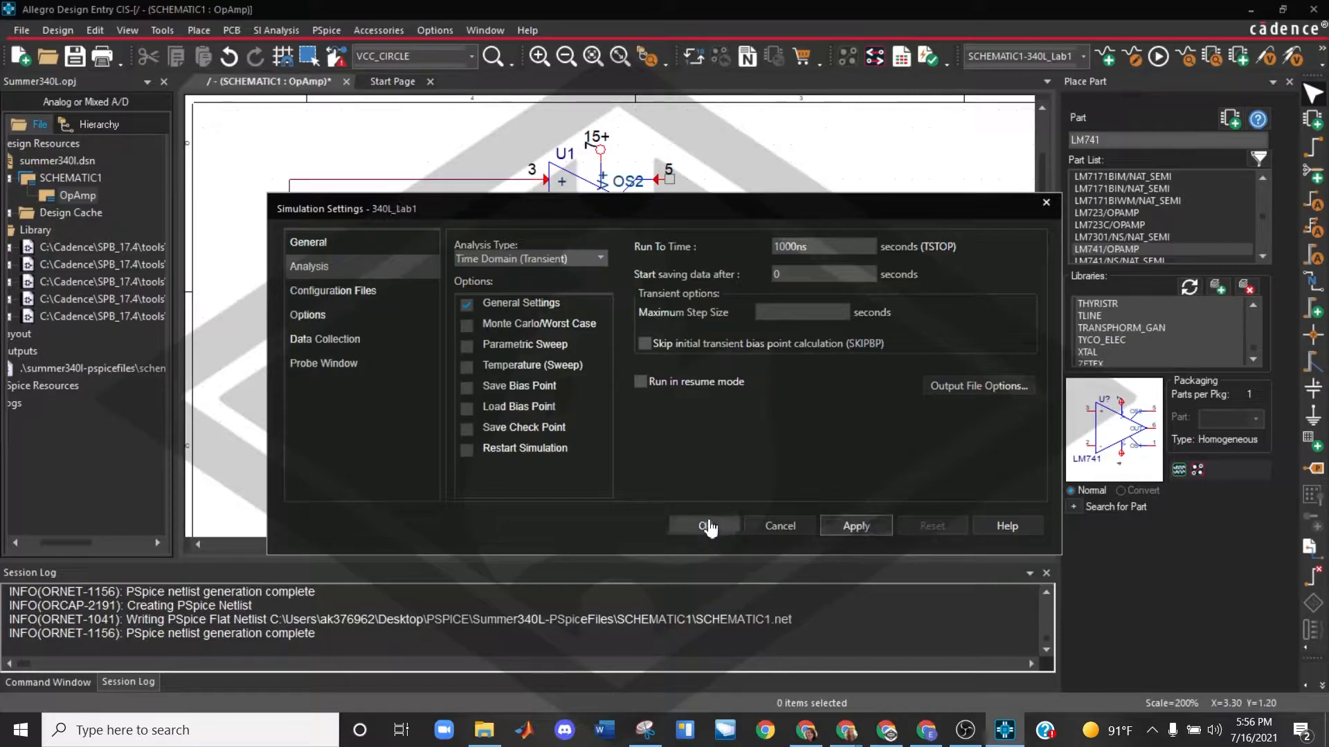
left_click(707, 526)
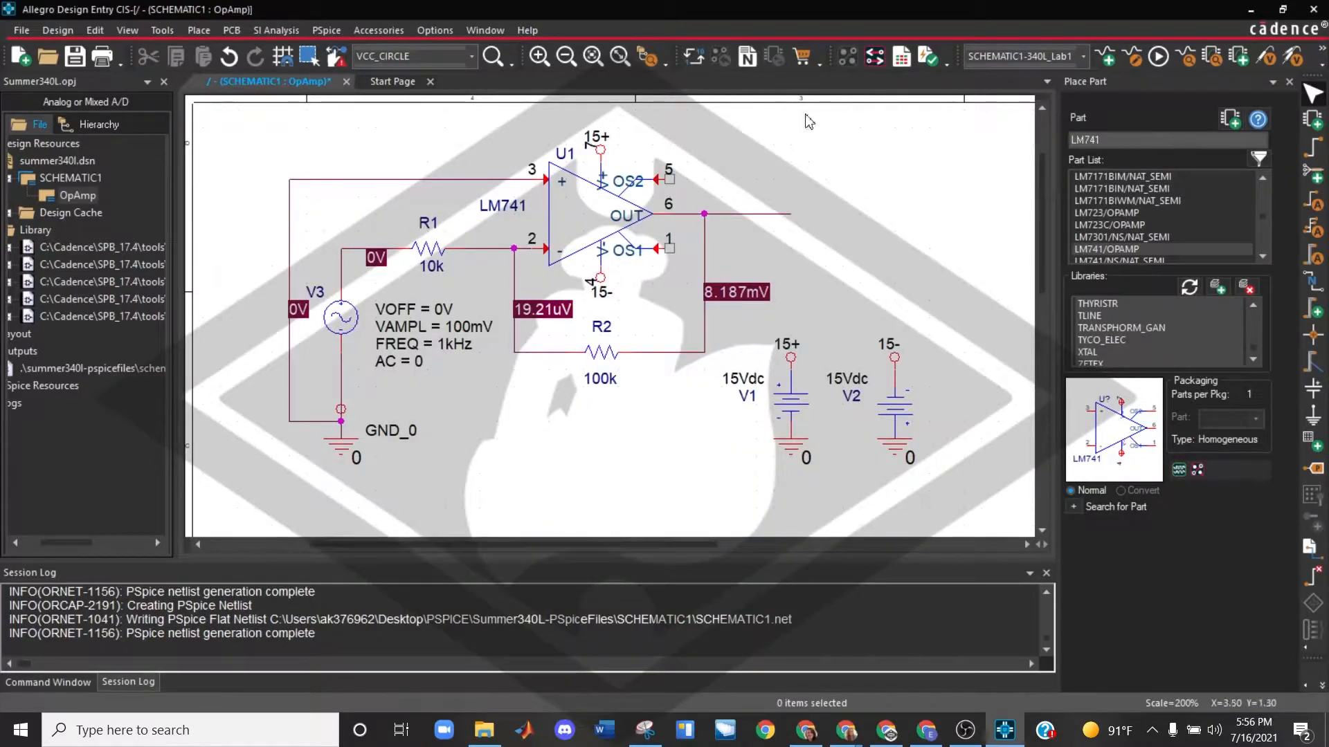
left_click(1157, 61)
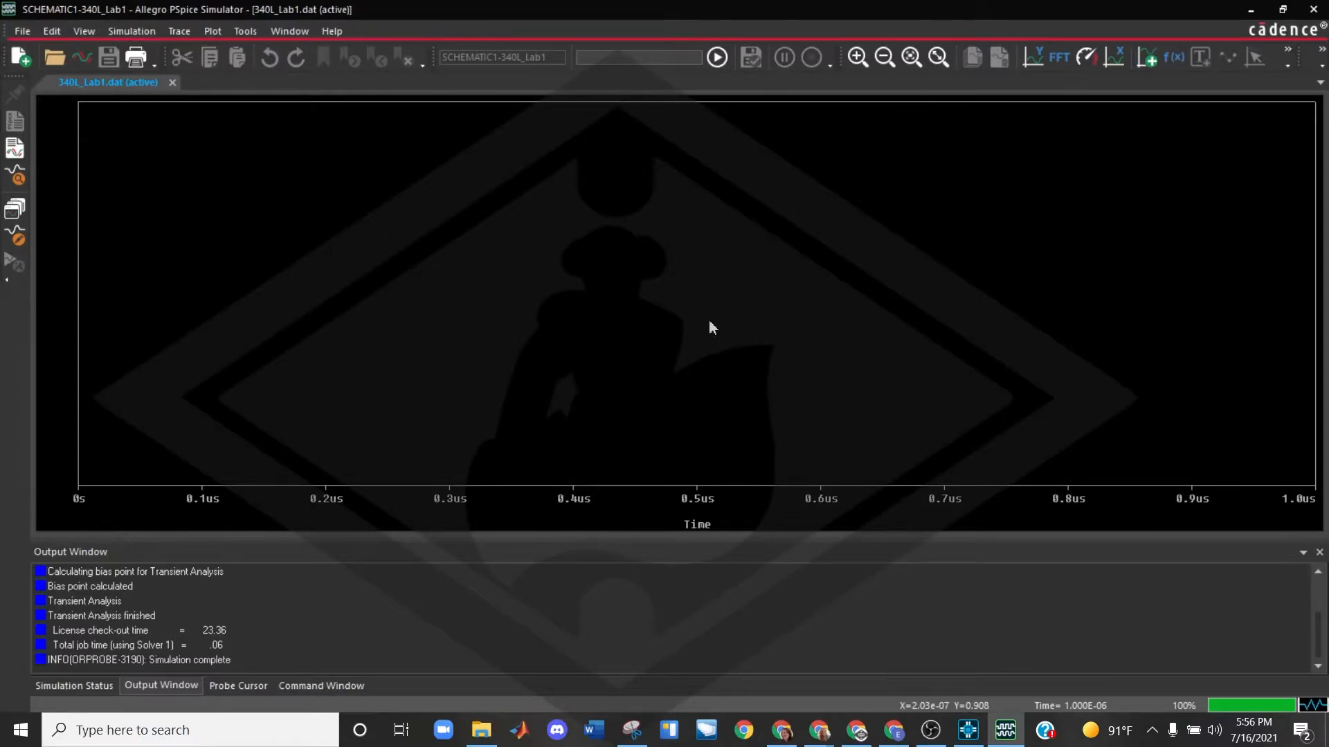
Step: Place voltage markers on the op-amp output node and on the wire between V3 and R1, and view their traces in the PSpice simulator
left_click(969, 730)
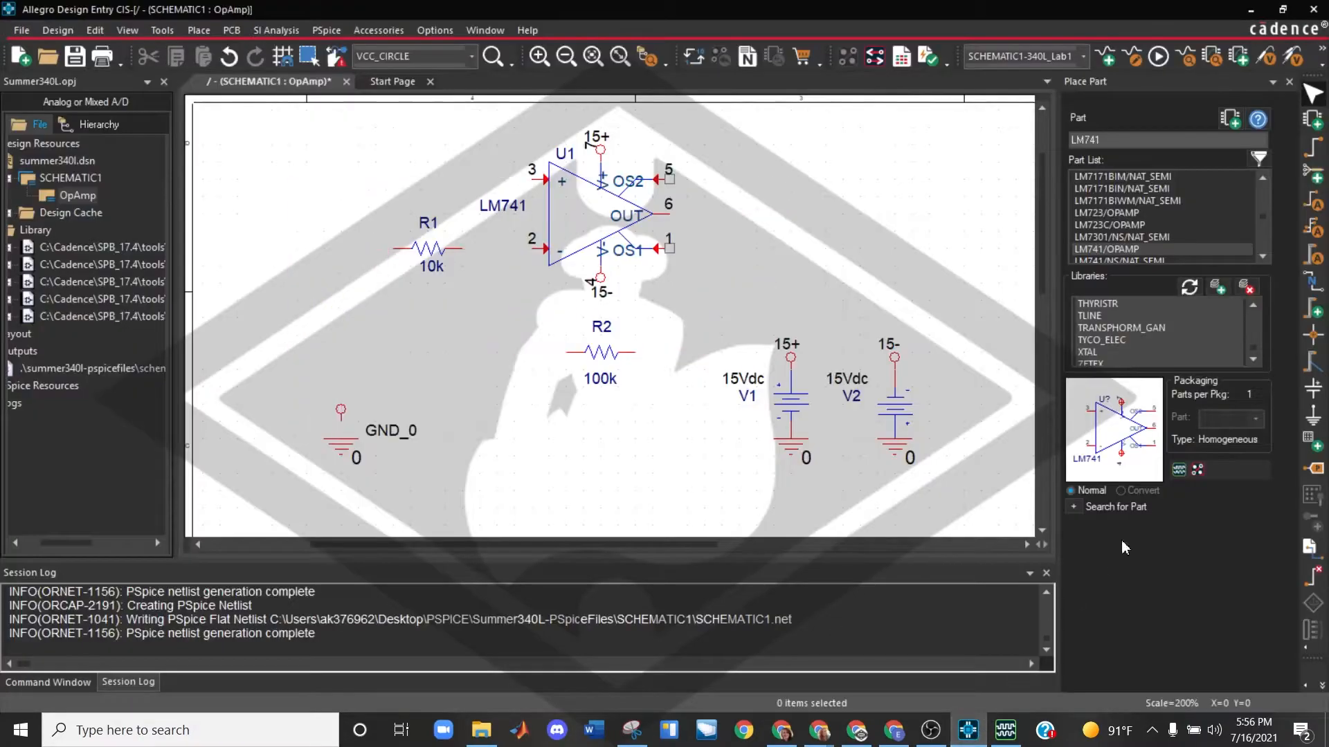
left_click(1268, 55)
left_click(708, 215)
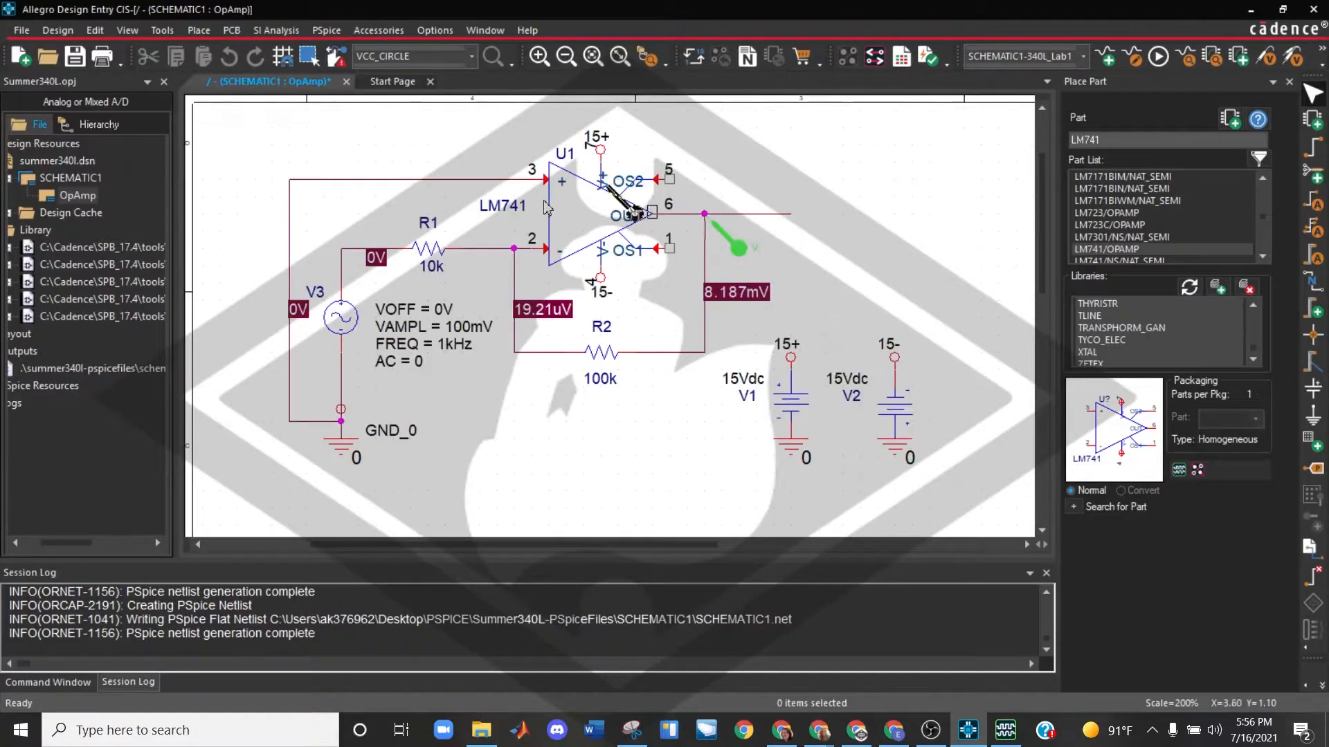
left_click(346, 258)
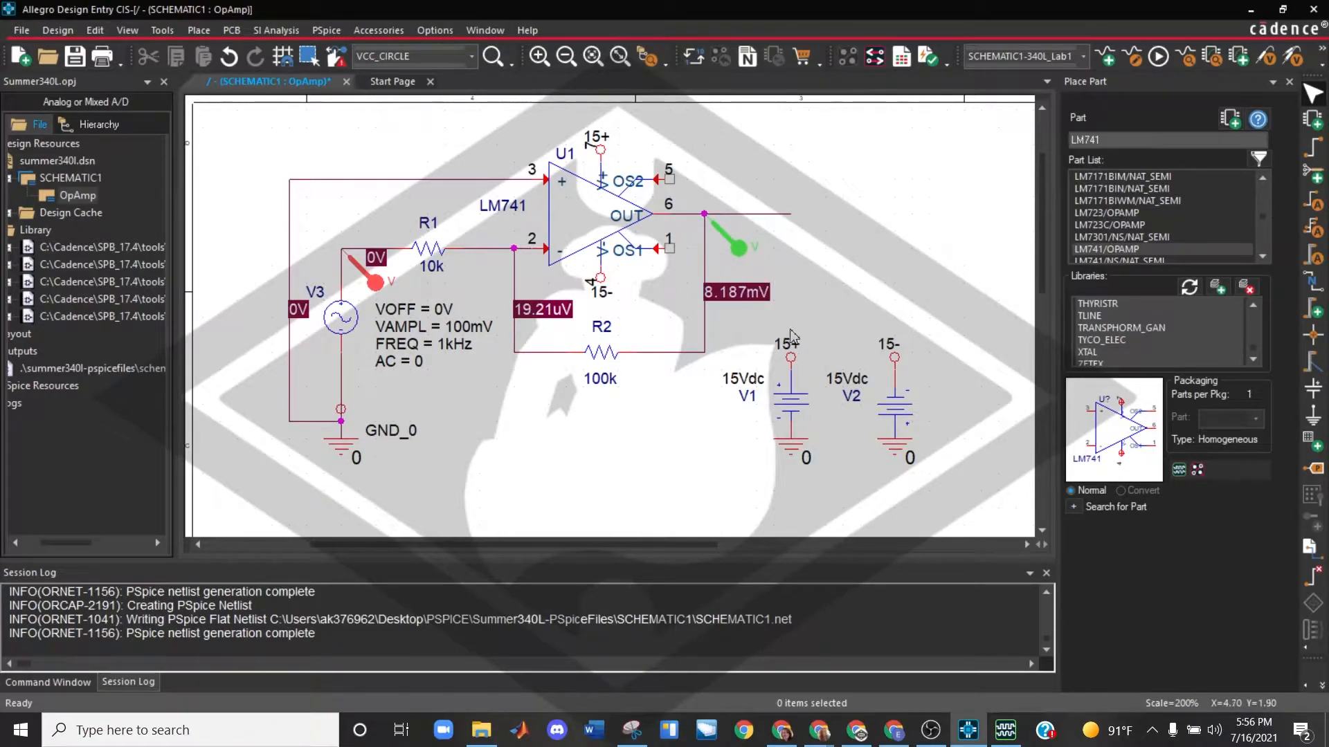
left_click(1005, 730)
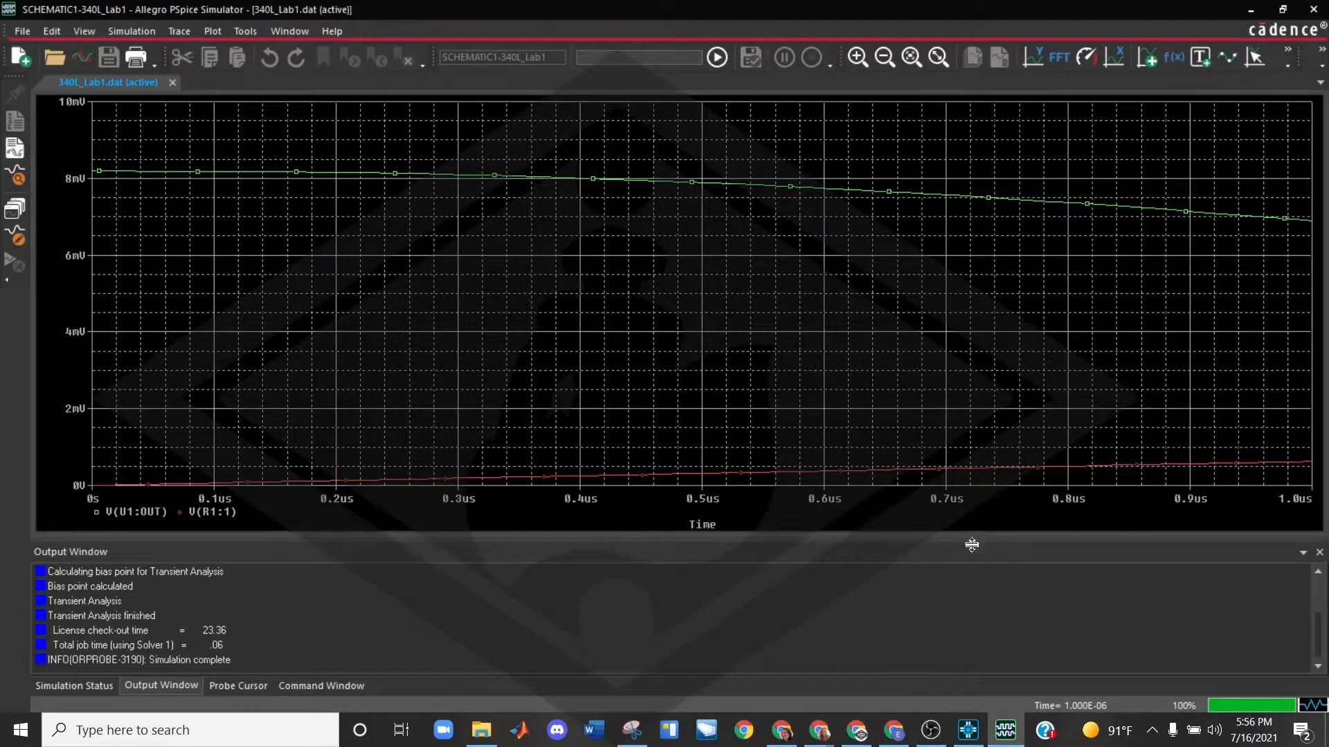
Step: Set the simulation profile's run time to 10ms from the schematic editor and rerun the simulation
left_click(971, 729)
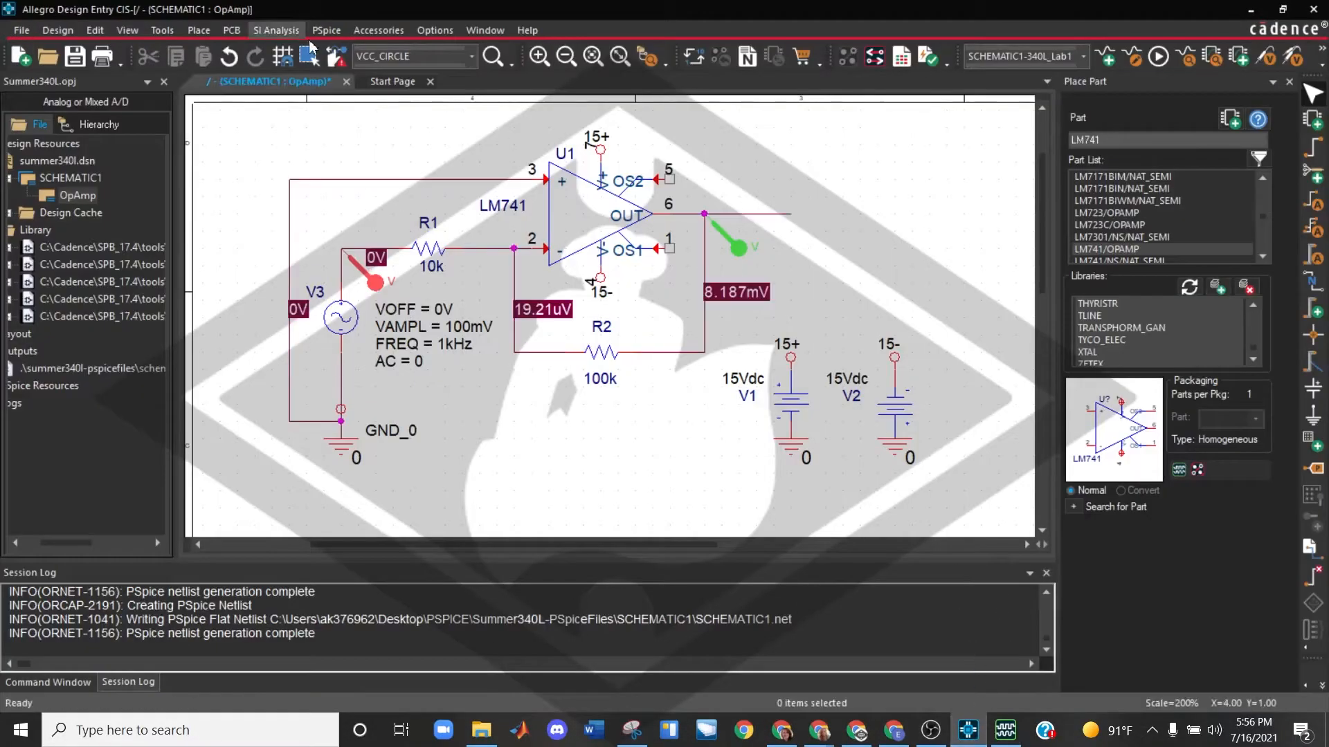
left_click(328, 31)
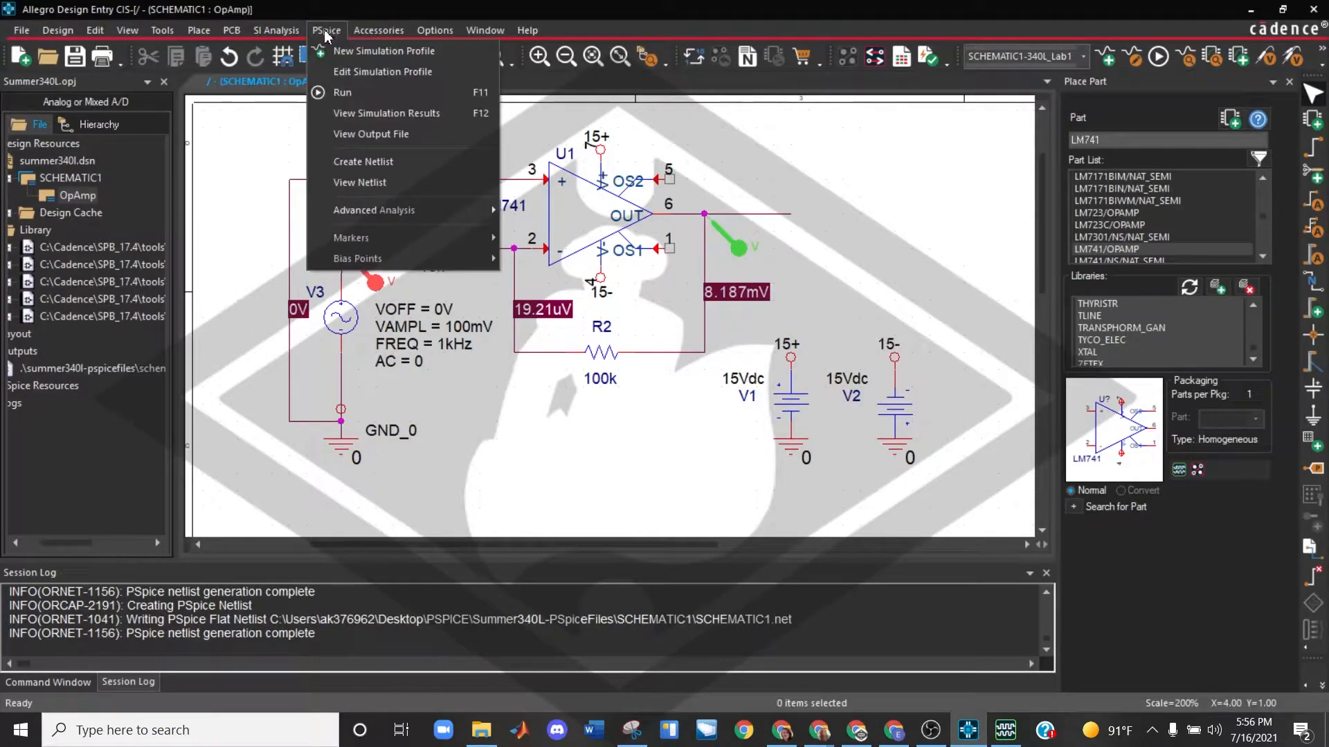
left_click(349, 72)
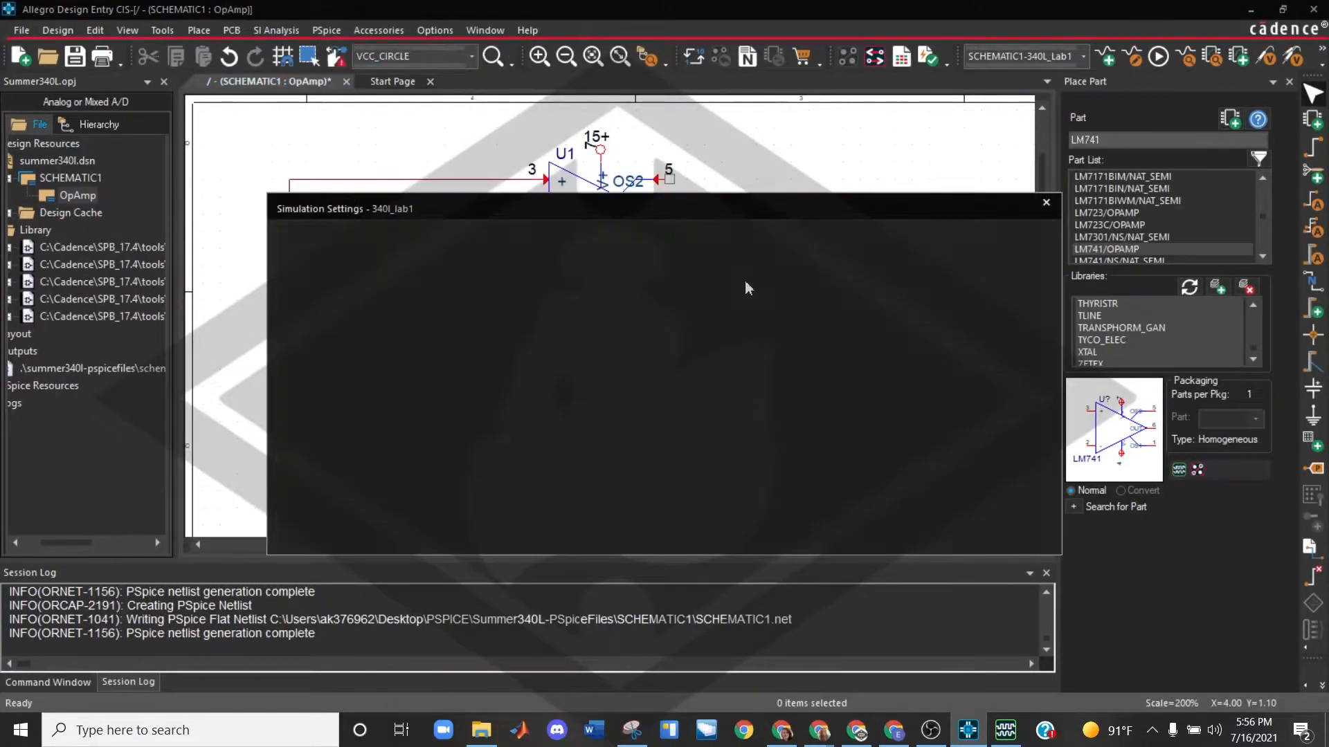
left_click(787, 247)
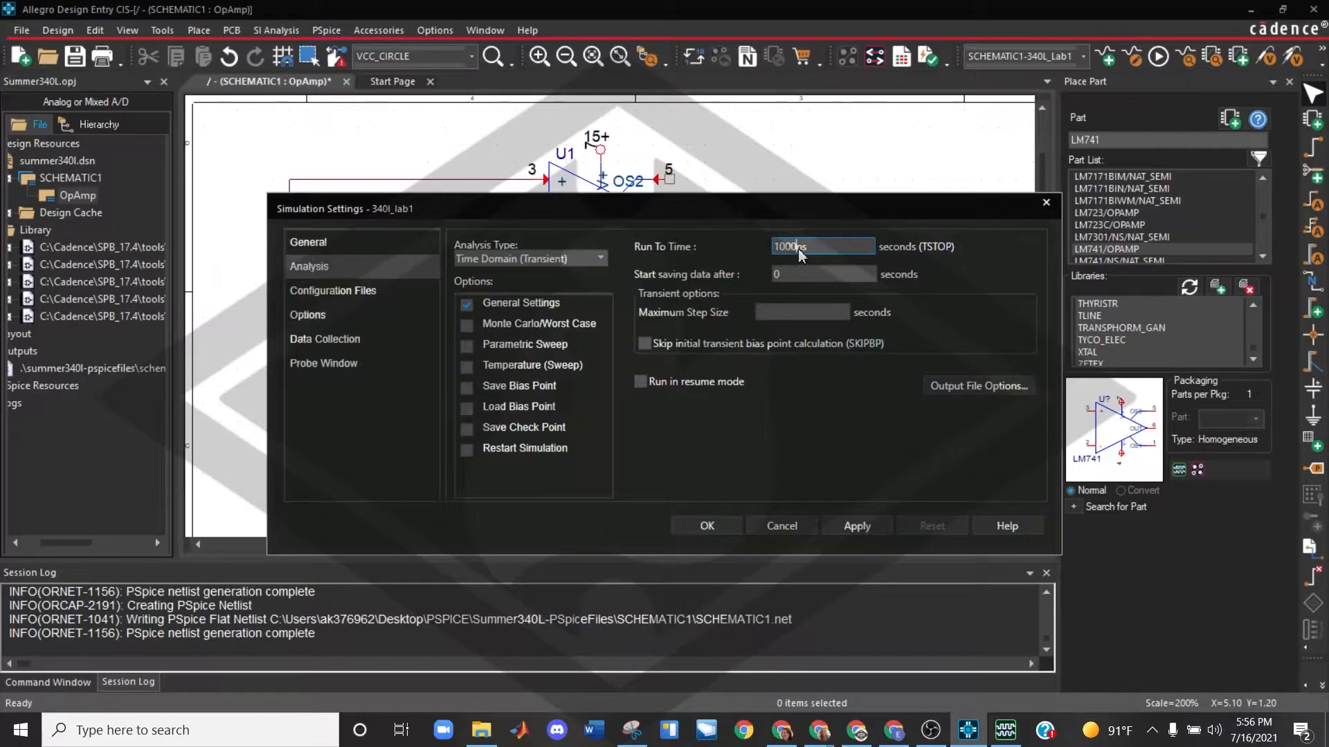
left_click(802, 250)
key("BackSpace")
key("BackSpace")
key("BackSpace")
type("m")
left_click(839, 528)
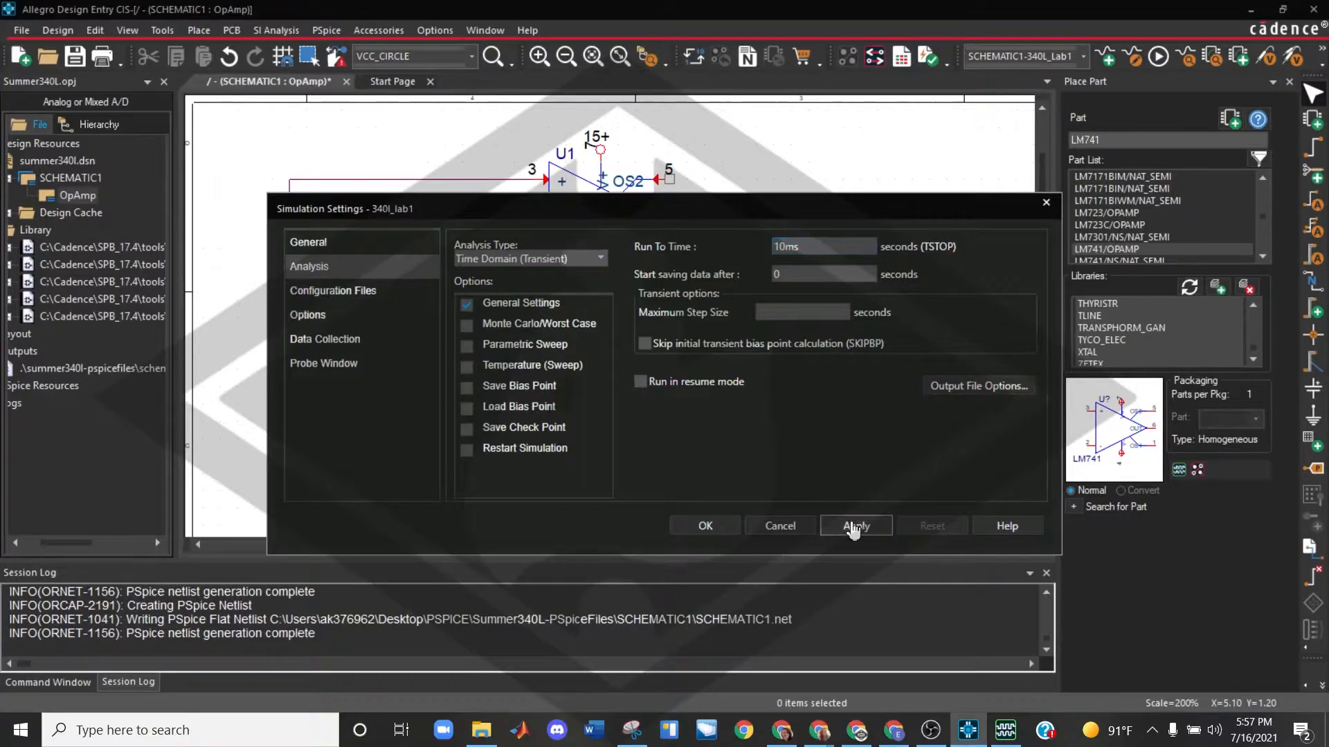
left_click(707, 526)
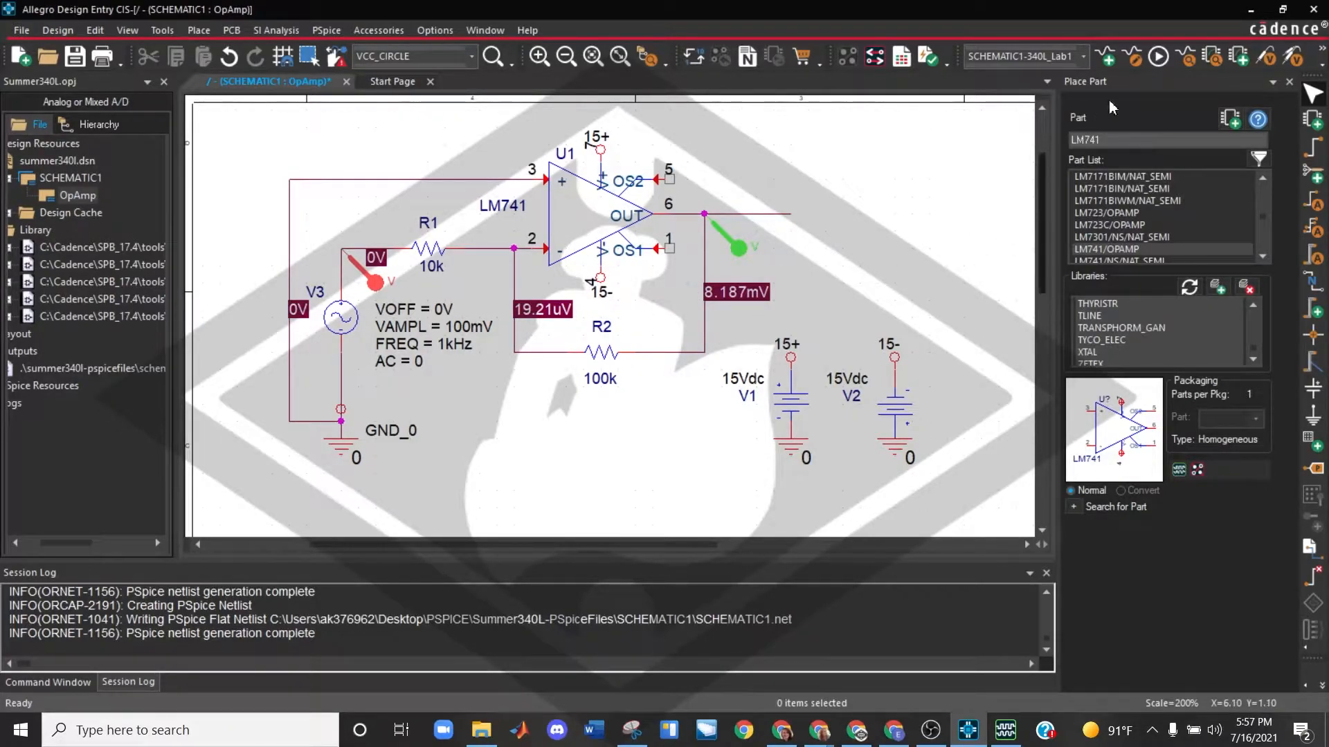
left_click(1159, 56)
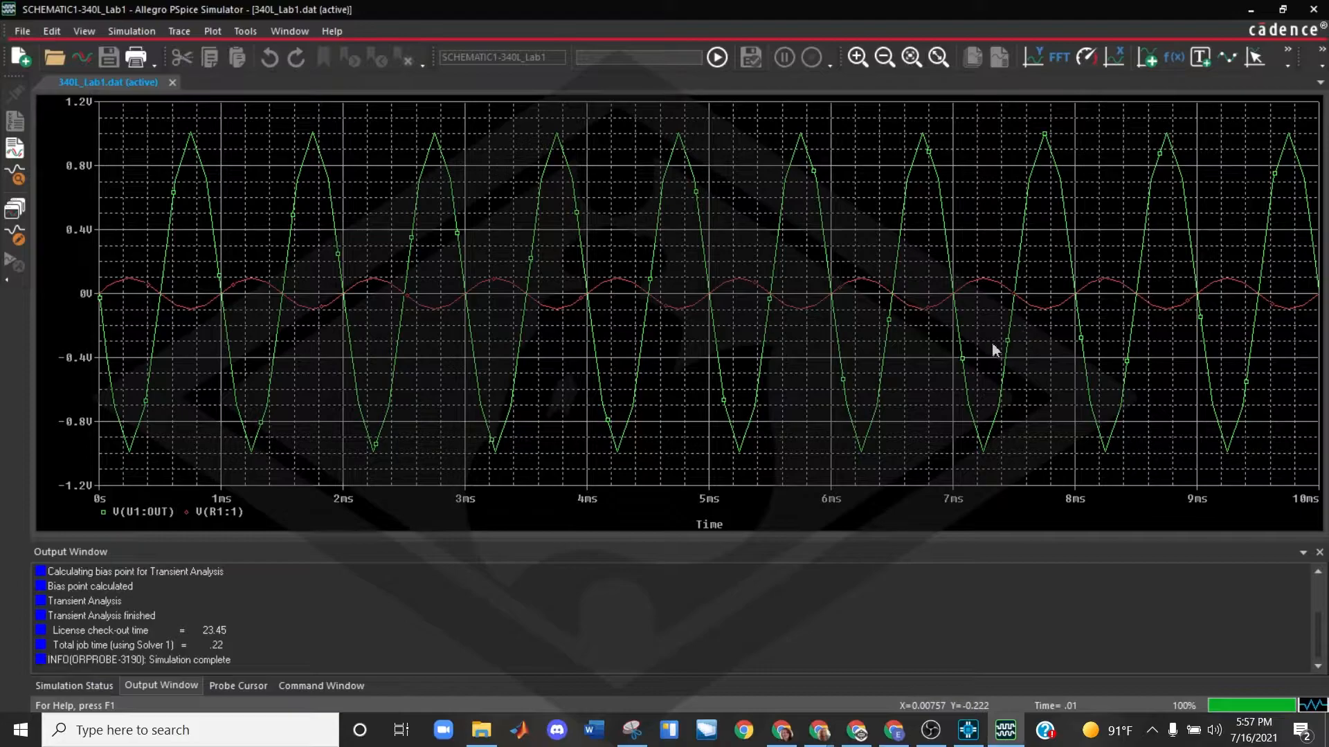
left_click(968, 730)
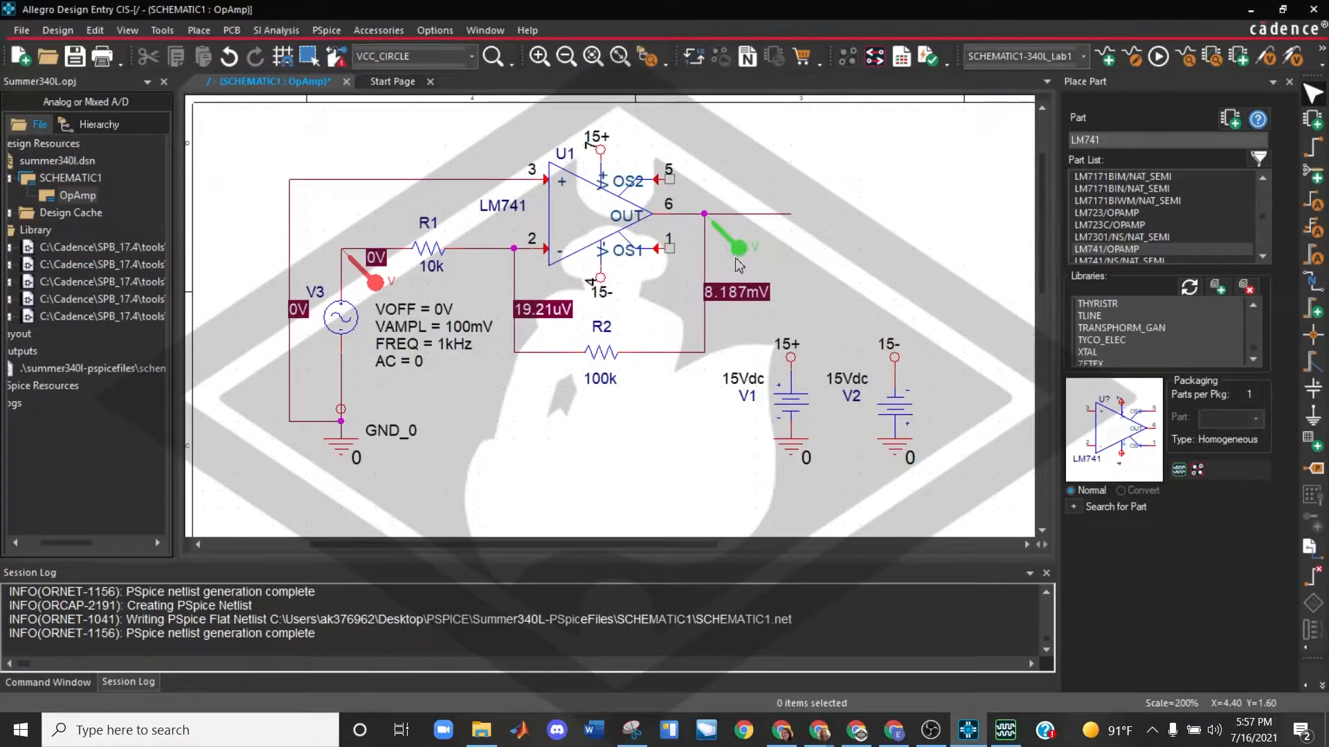
left_click(1006, 731)
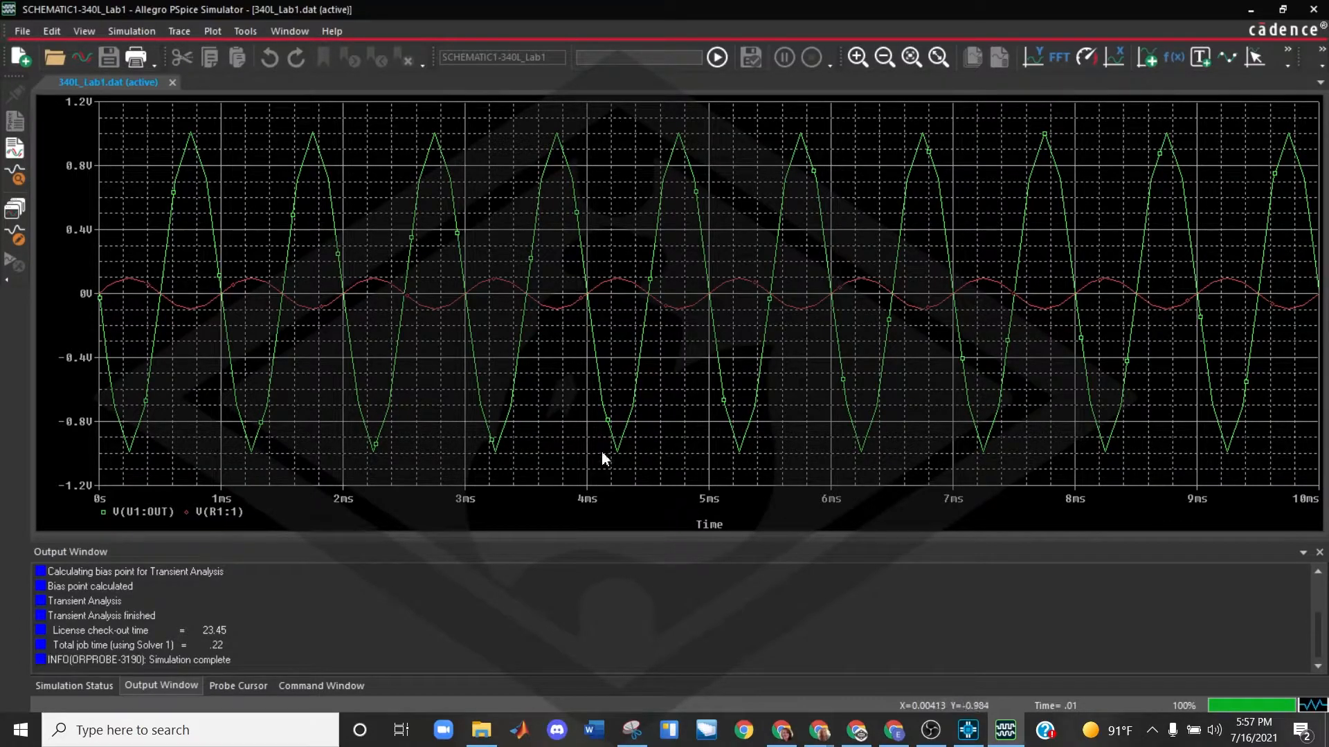
Step: Return to the schematic editor, set the transient analysis's maximum step size to 100ns, and rerun the simulation
left_click(972, 731)
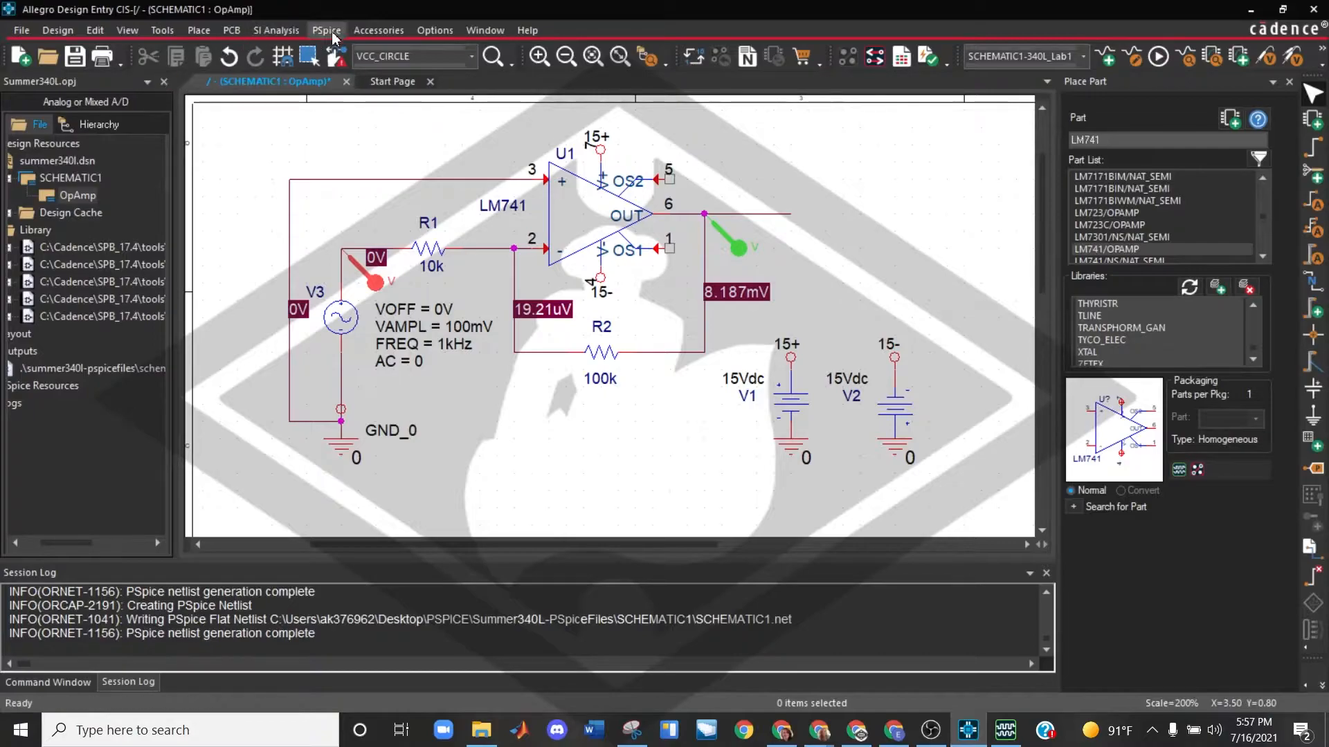
left_click(326, 30)
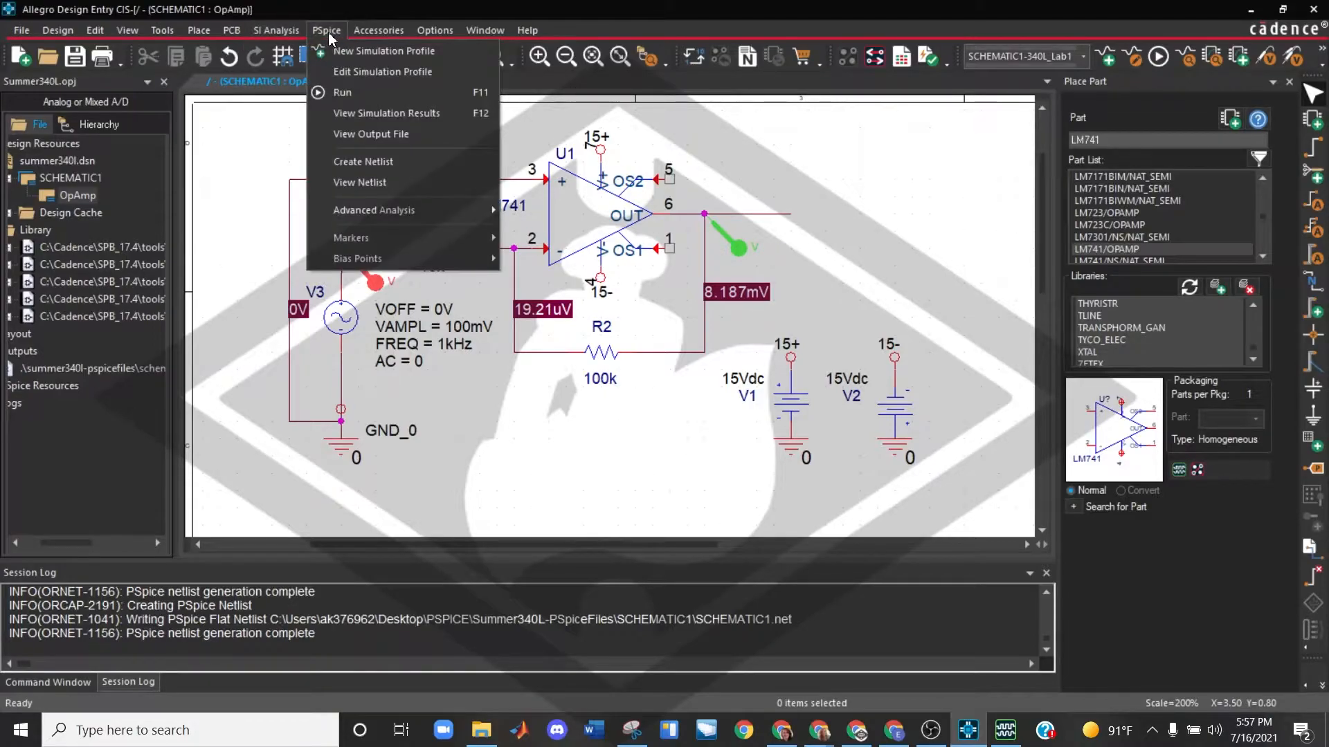
left_click(368, 72)
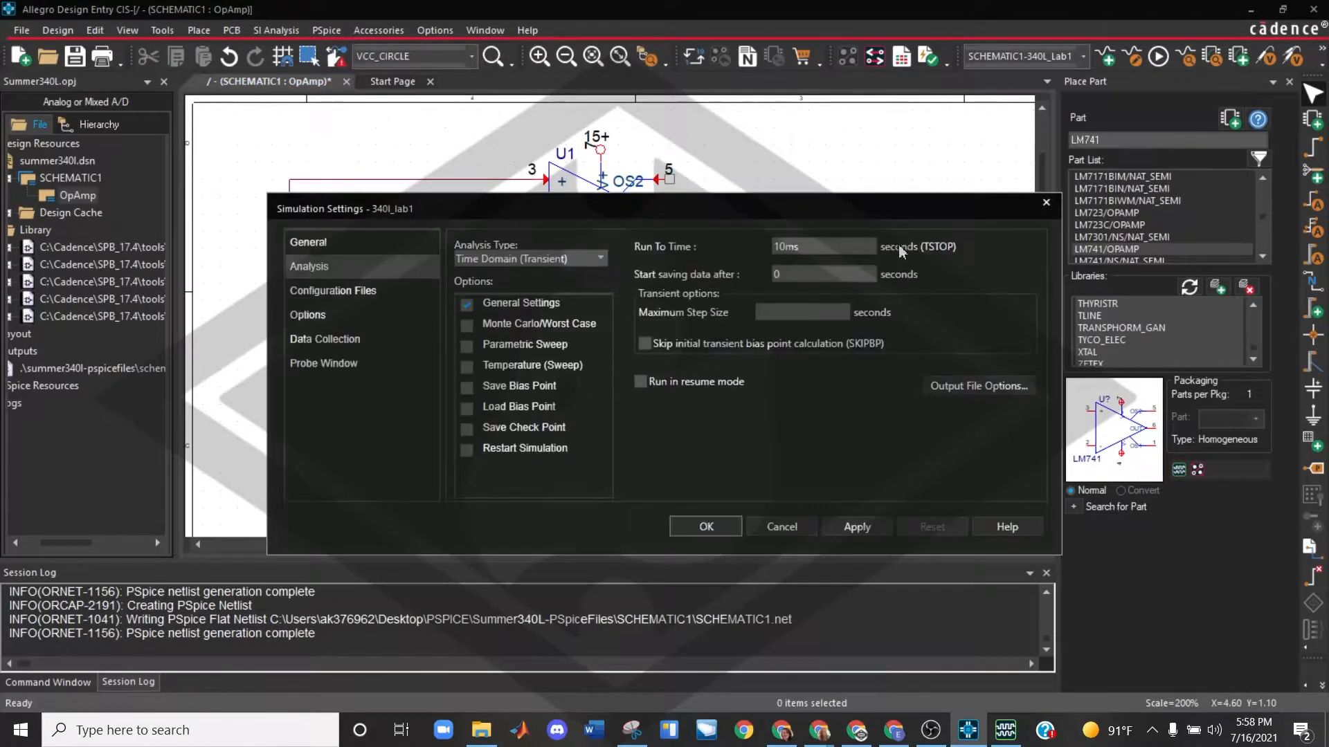
left_click(791, 315)
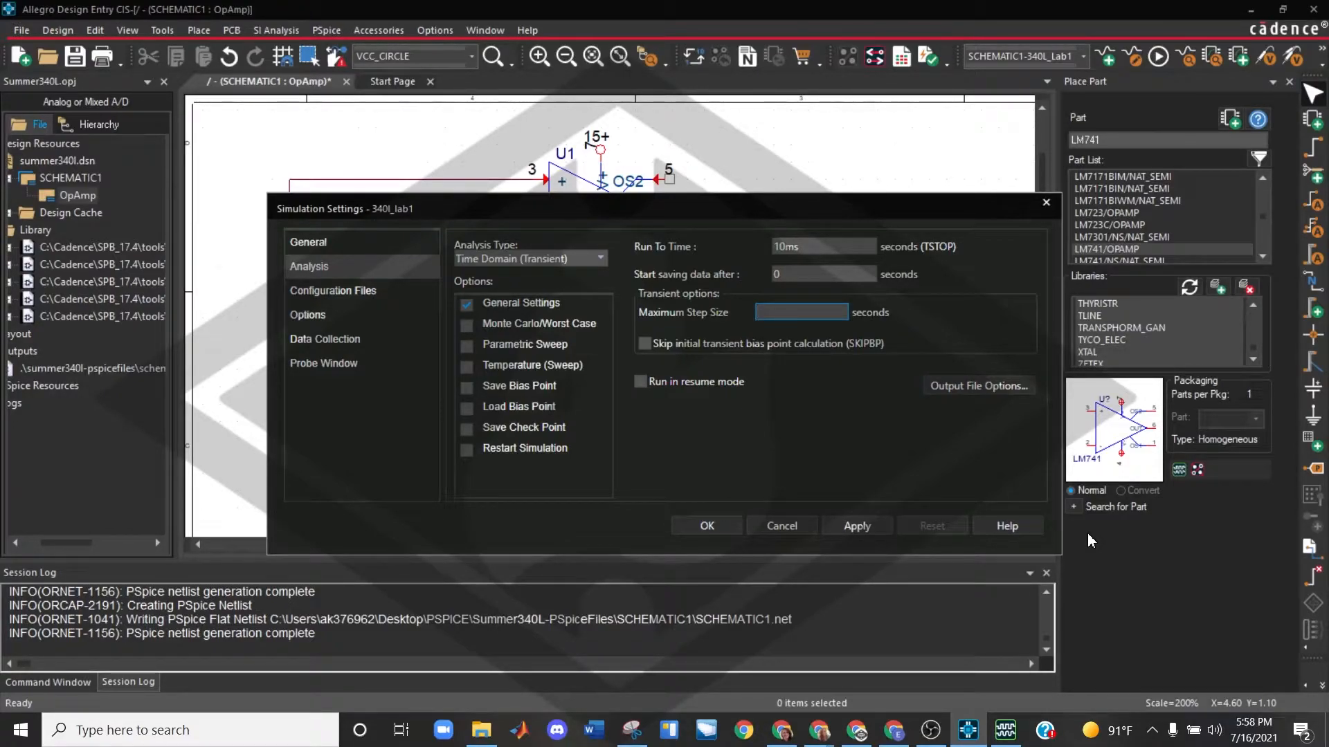
type("100ns")
left_click(856, 526)
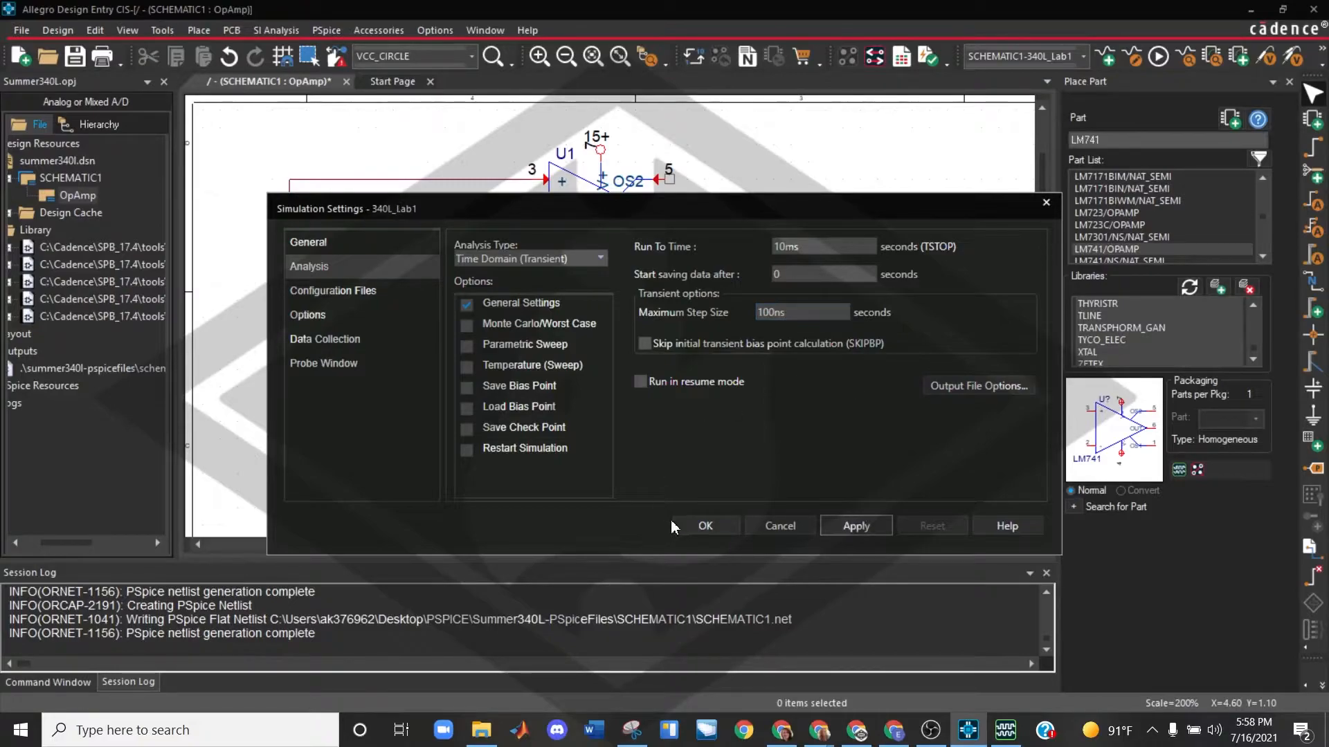
left_click(704, 527)
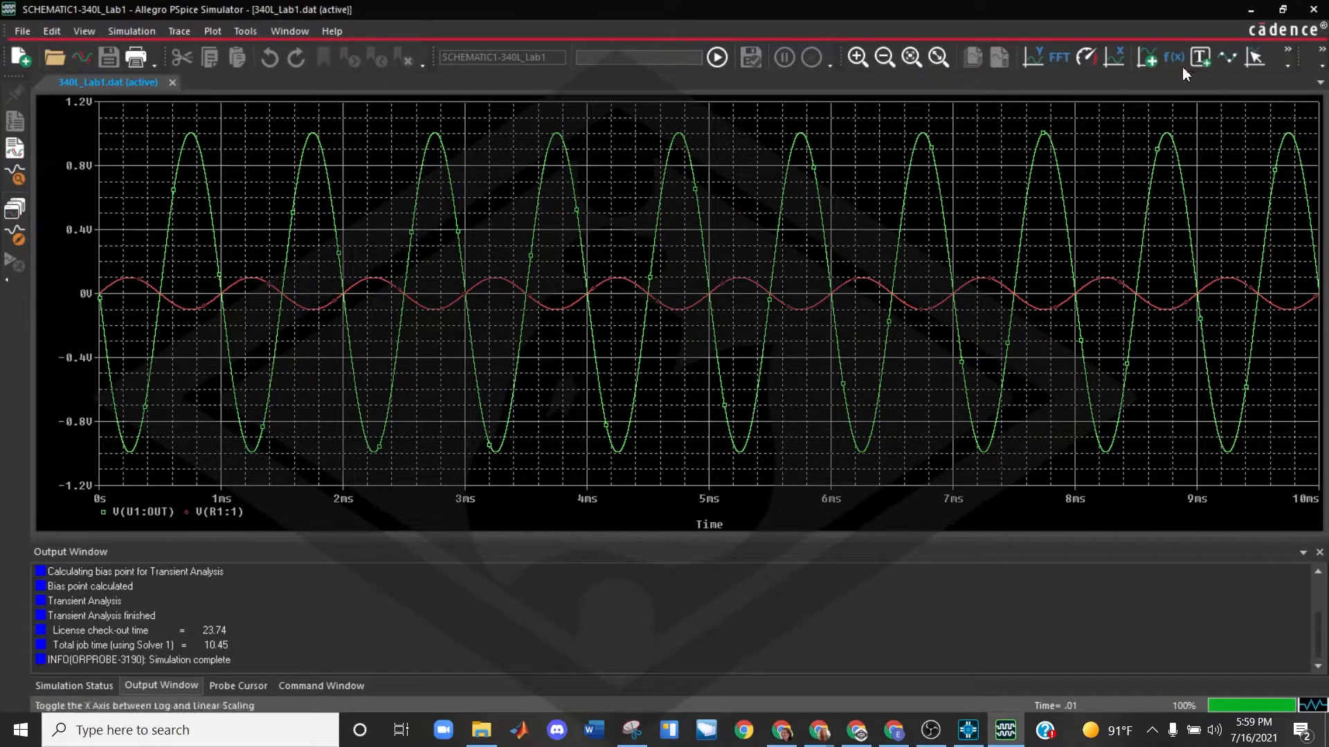
Step: Turn on the plot cursors and place cursor 1 on the first peak of V(U1:OUT) and cursor 2 on its trough near 4.24 ms
left_click(1115, 60)
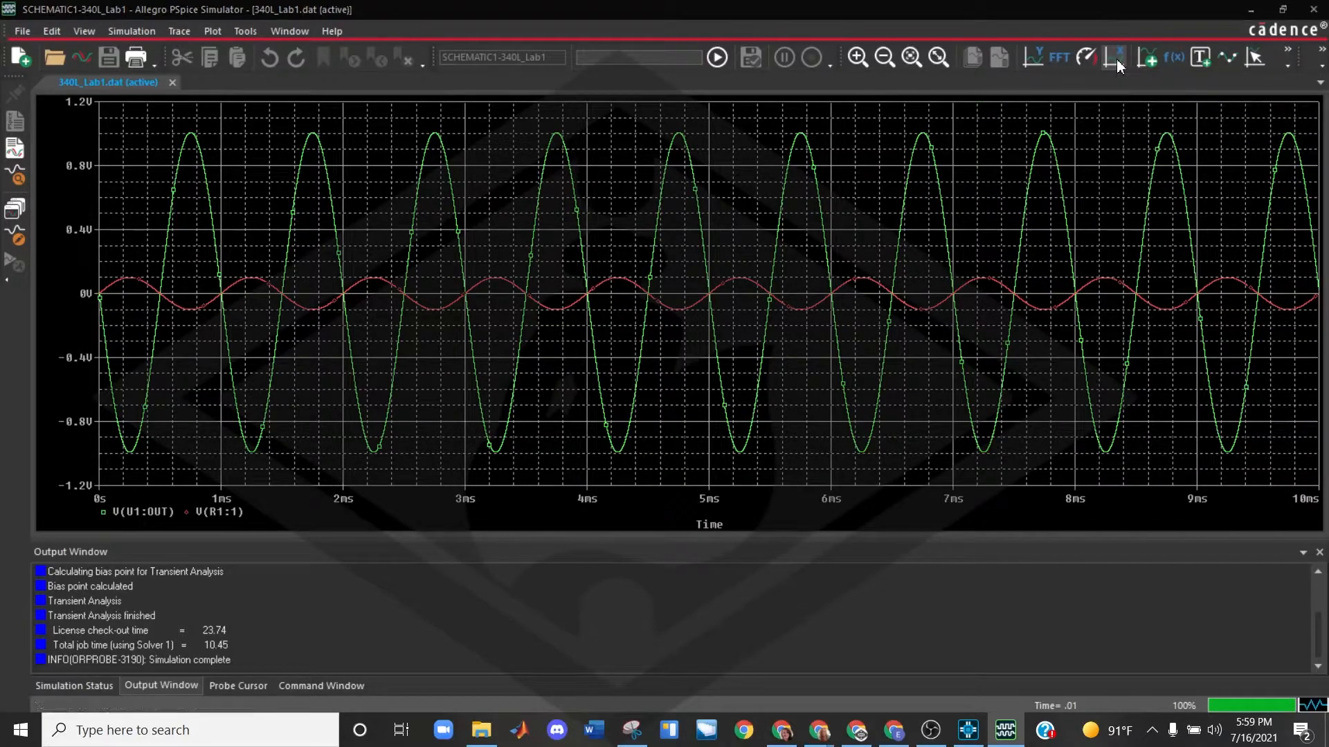
left_click(709, 401)
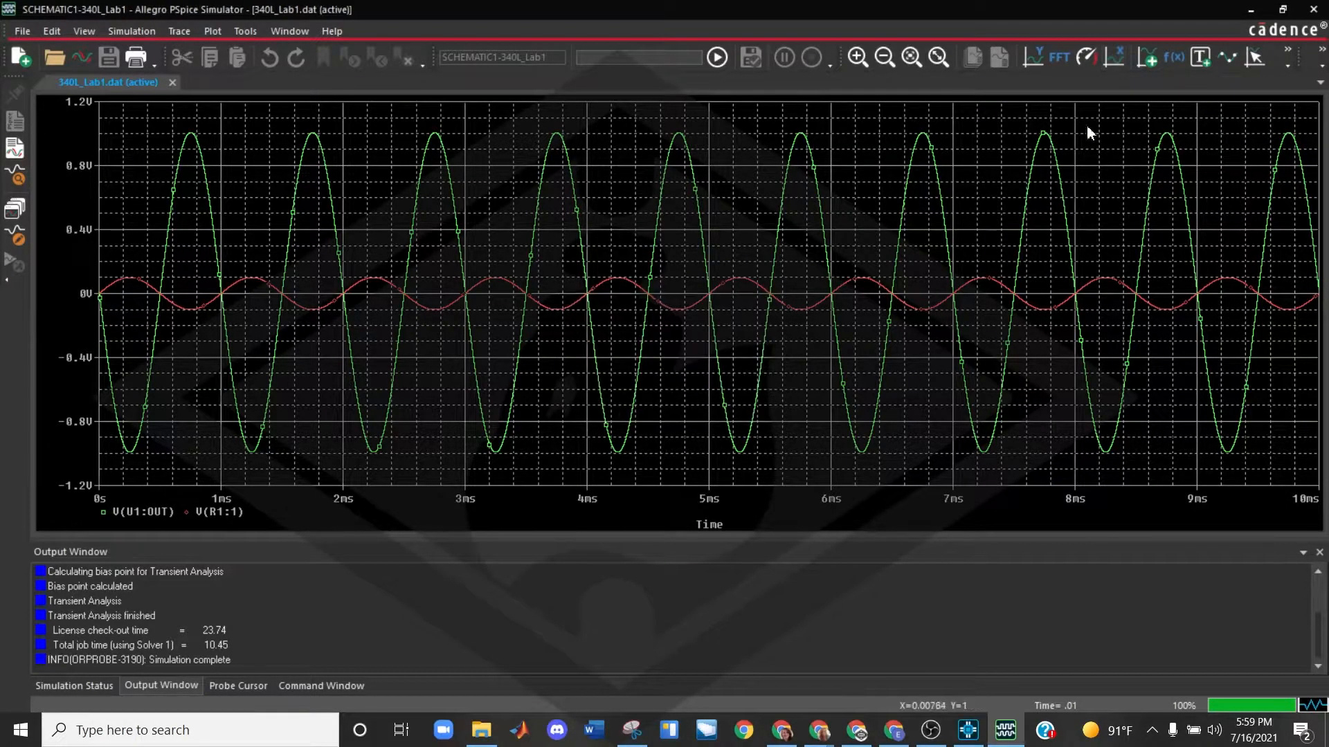
left_click(1251, 57)
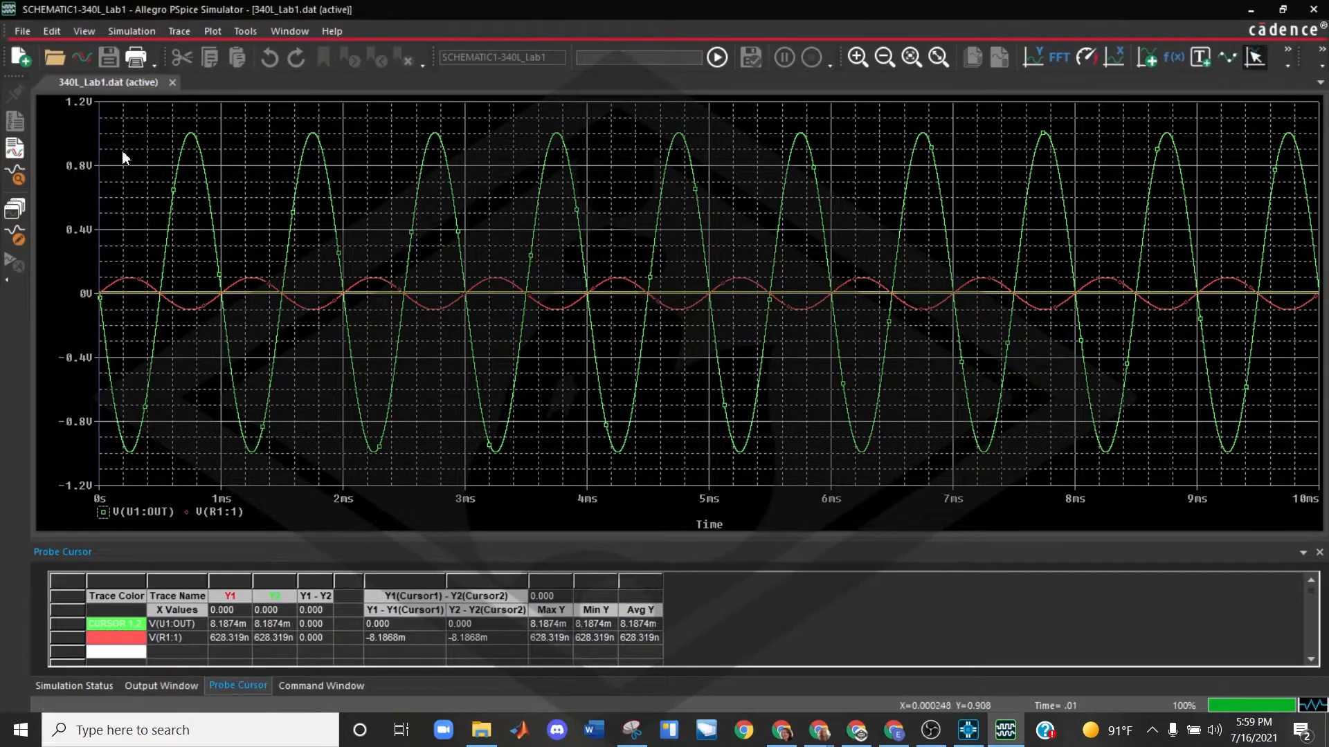
left_click(191, 131)
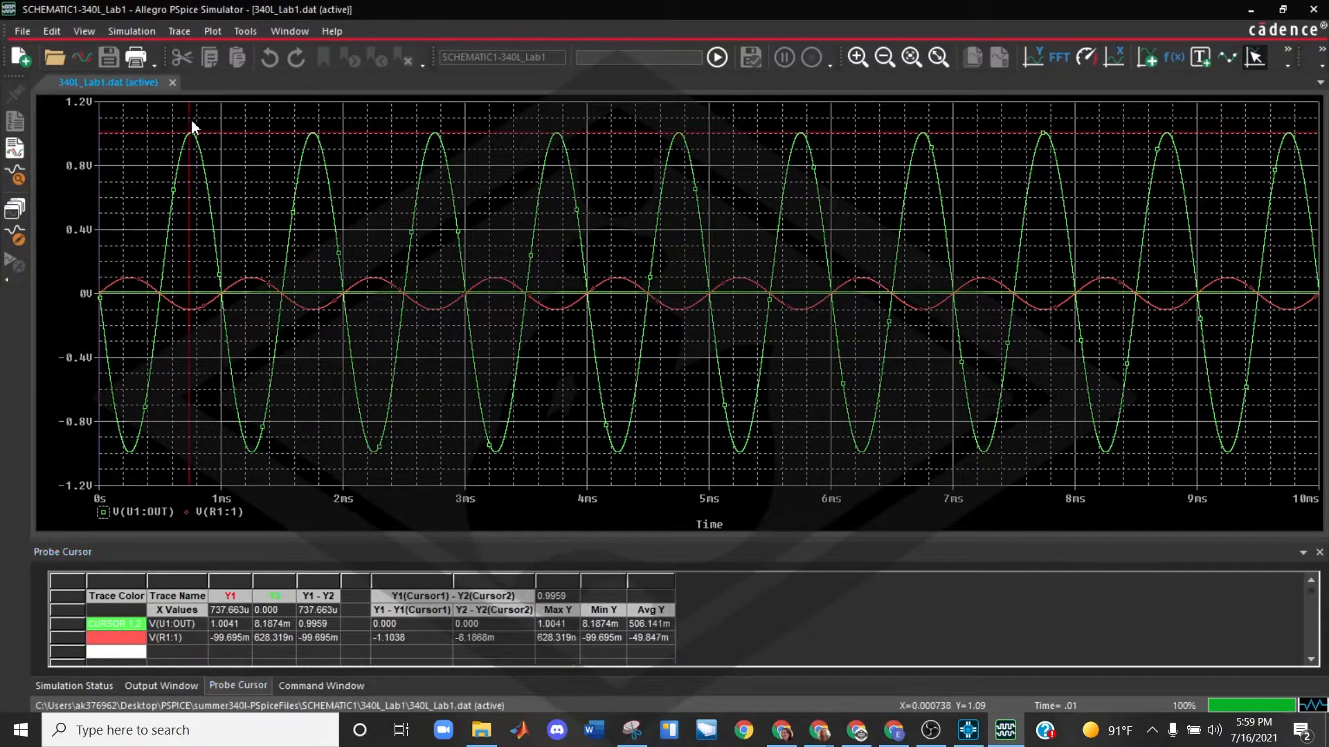
right_click(617, 259)
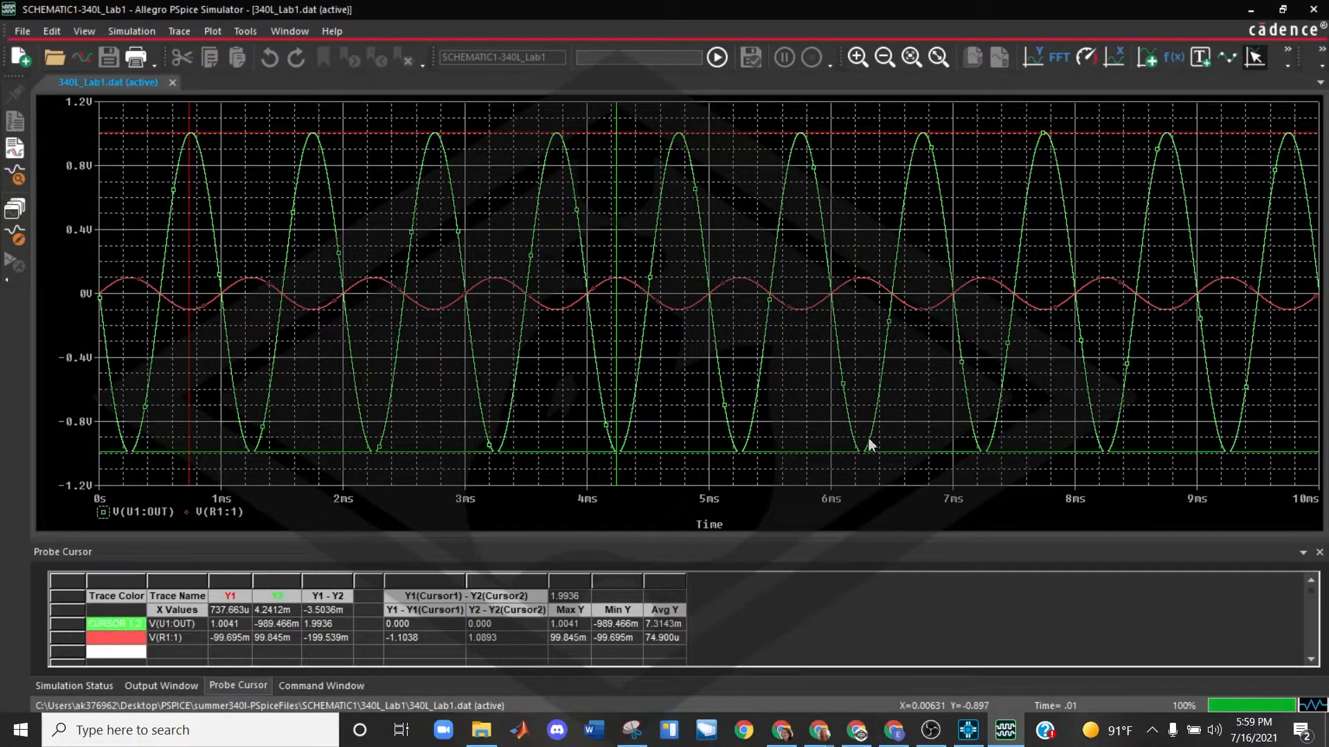
Step: In the Probe Settings, set cursor 1's color to light red and cursor 2's color to orange
left_click(242, 30)
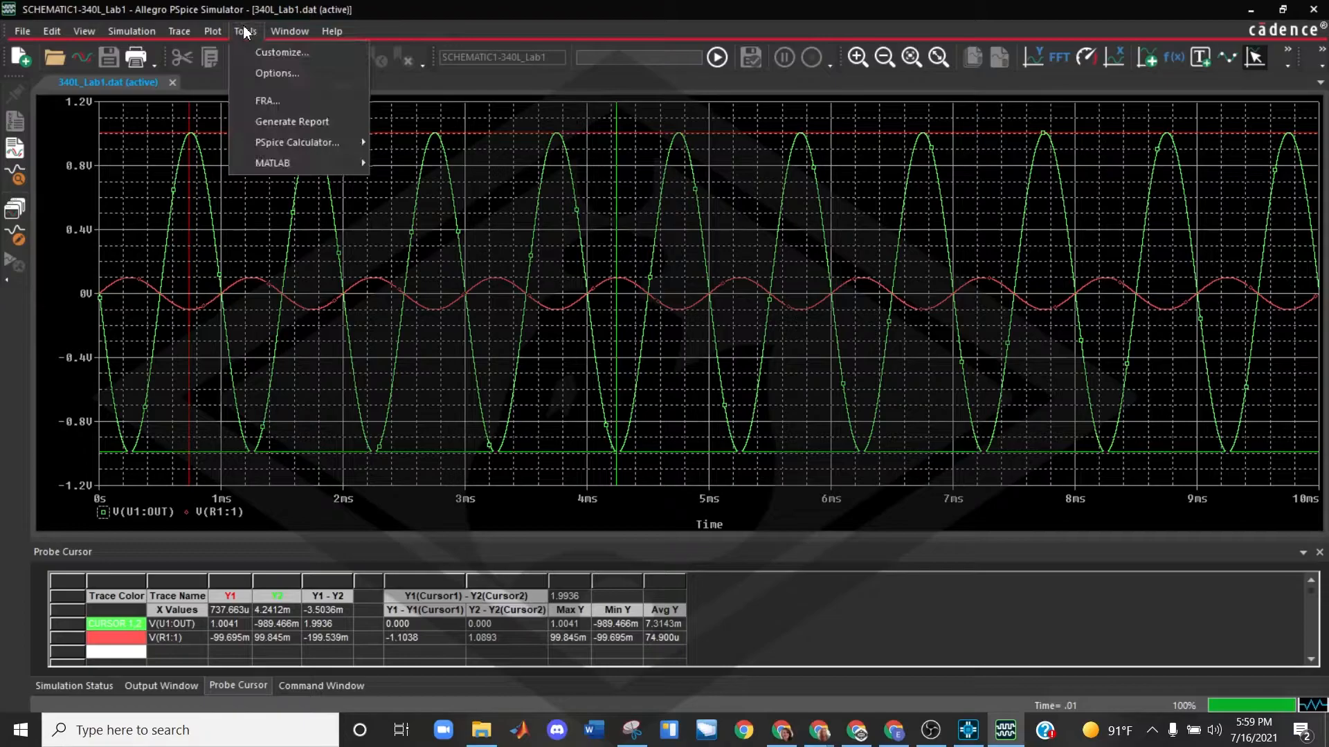
left_click(289, 73)
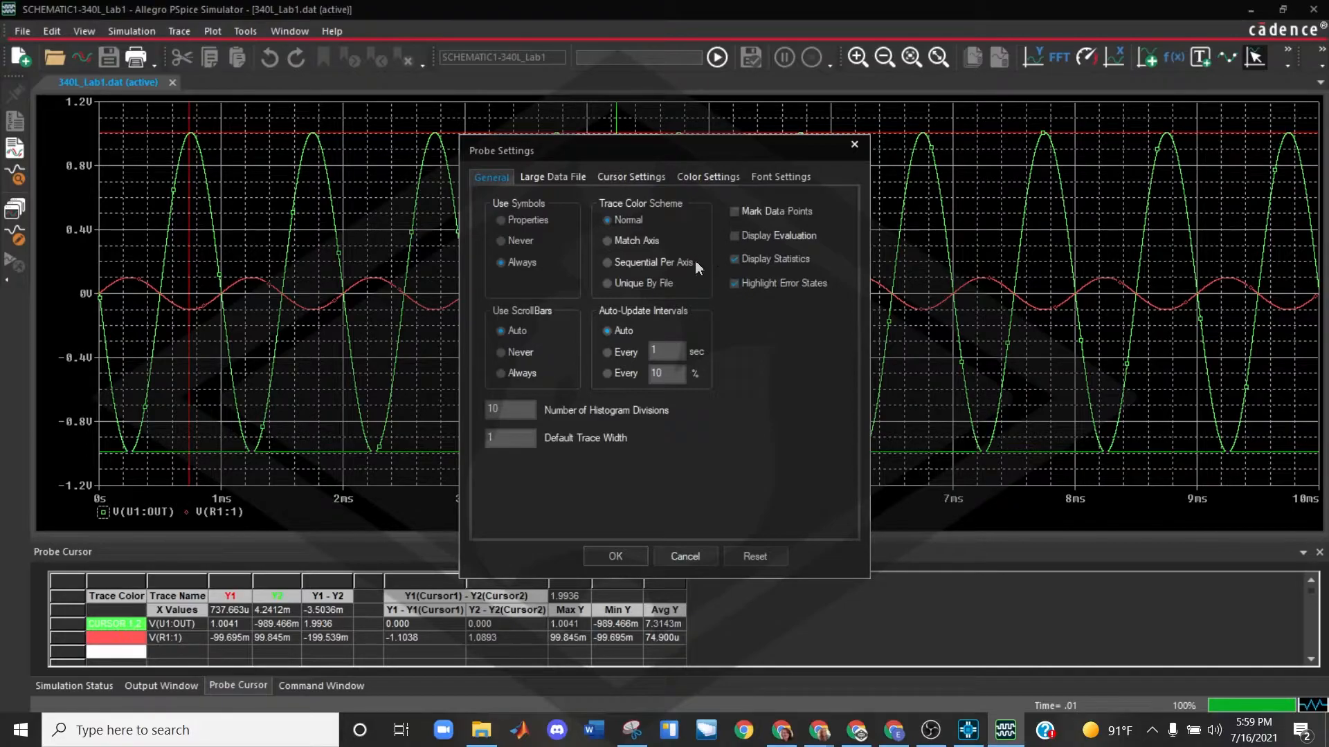
left_click(622, 177)
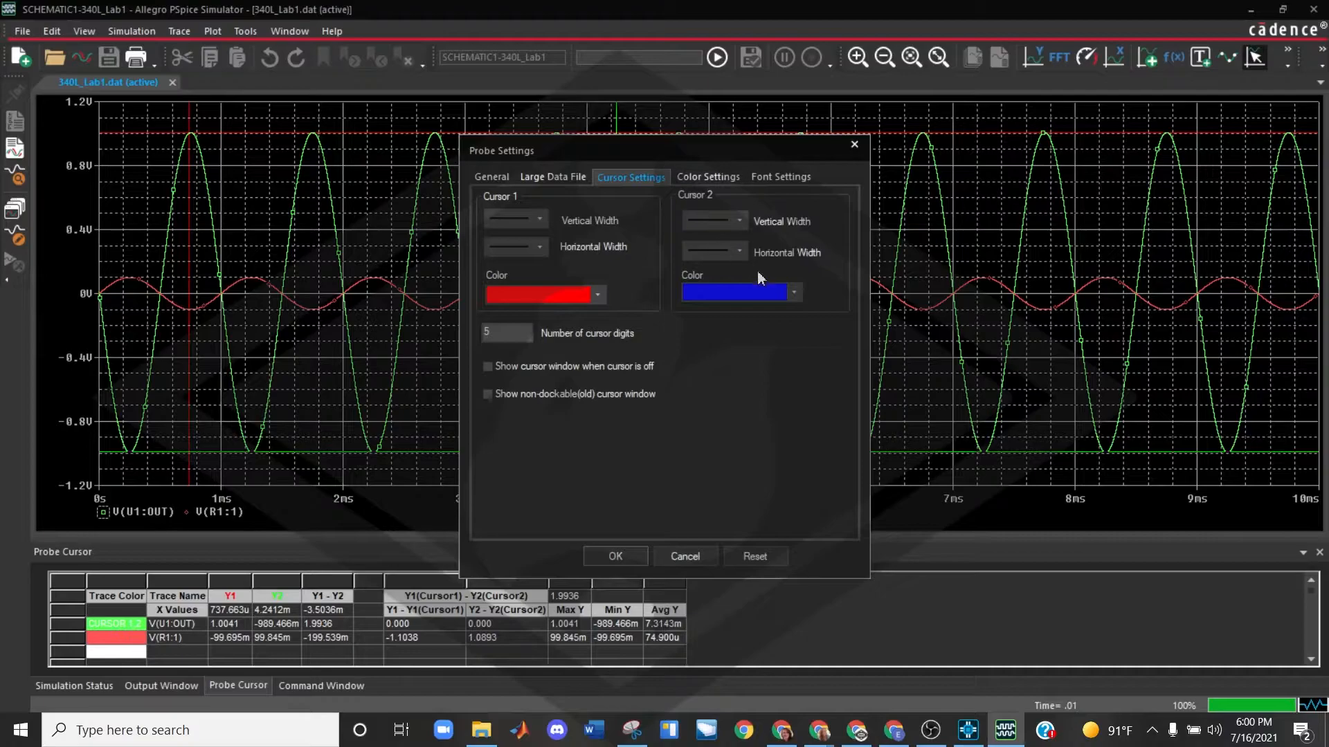
left_click(598, 294)
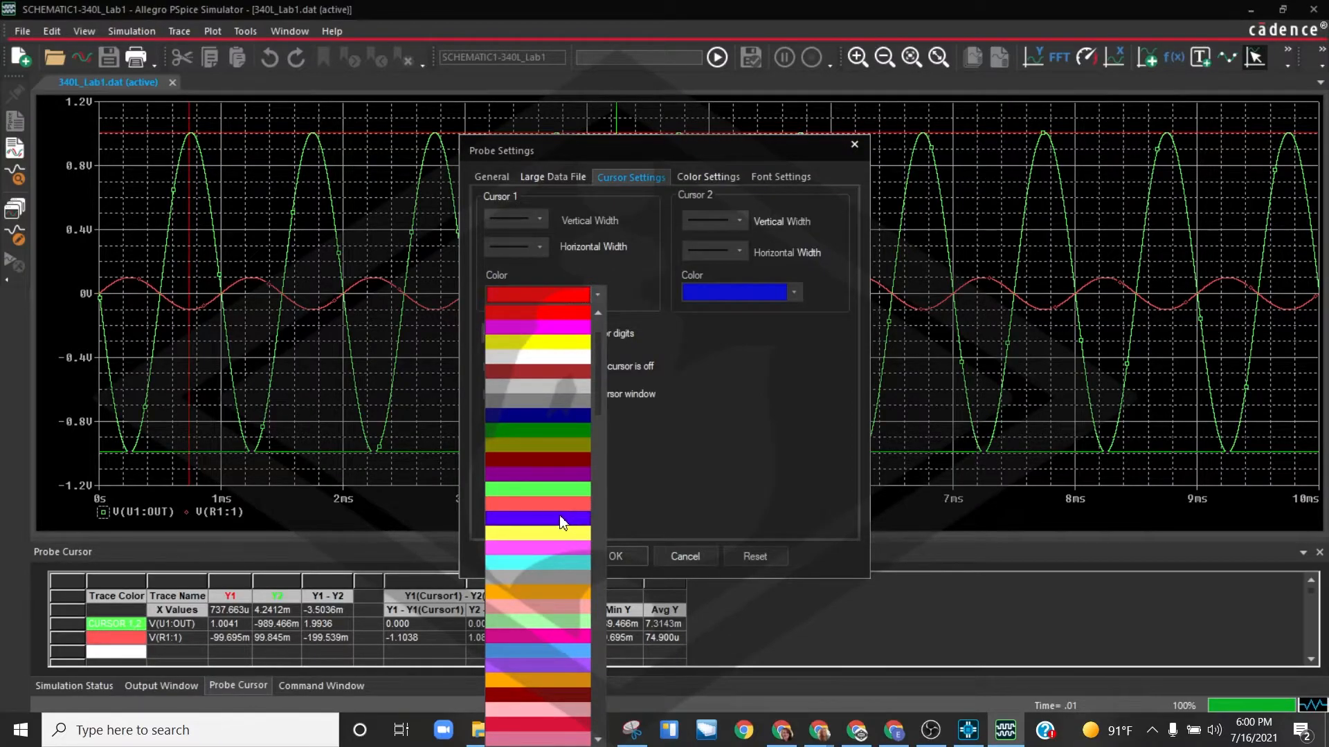
left_click(534, 503)
left_click(732, 298)
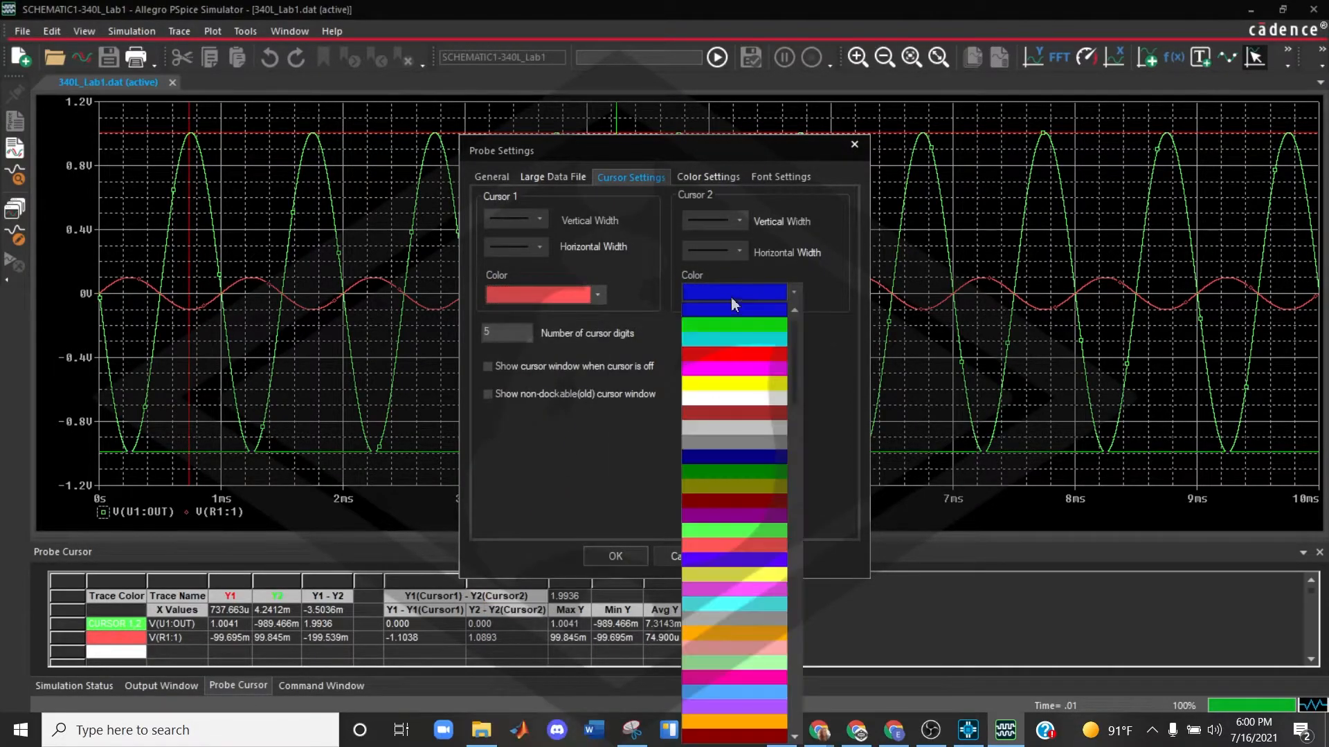
left_click(736, 634)
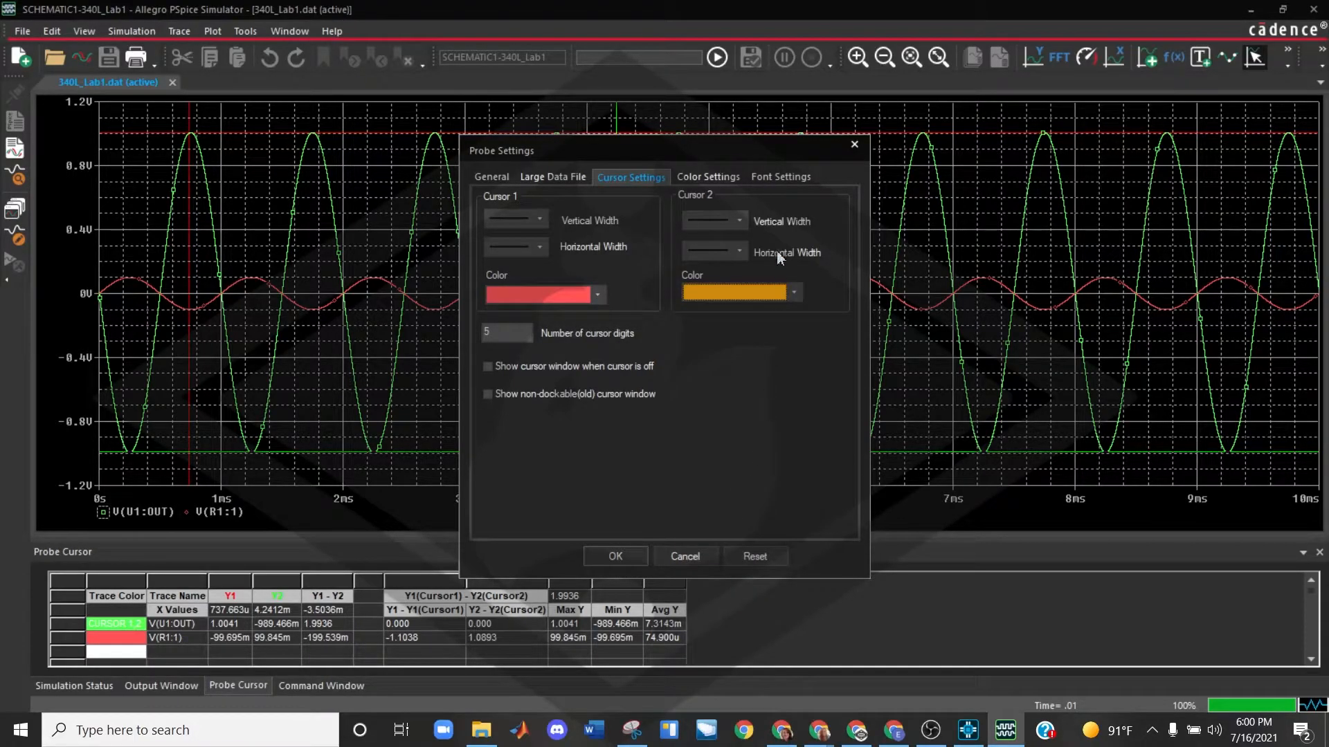
Step: Set the plot background color to white in the Probe Settings, keeping the Dark application theme
left_click(724, 175)
left_click(571, 263)
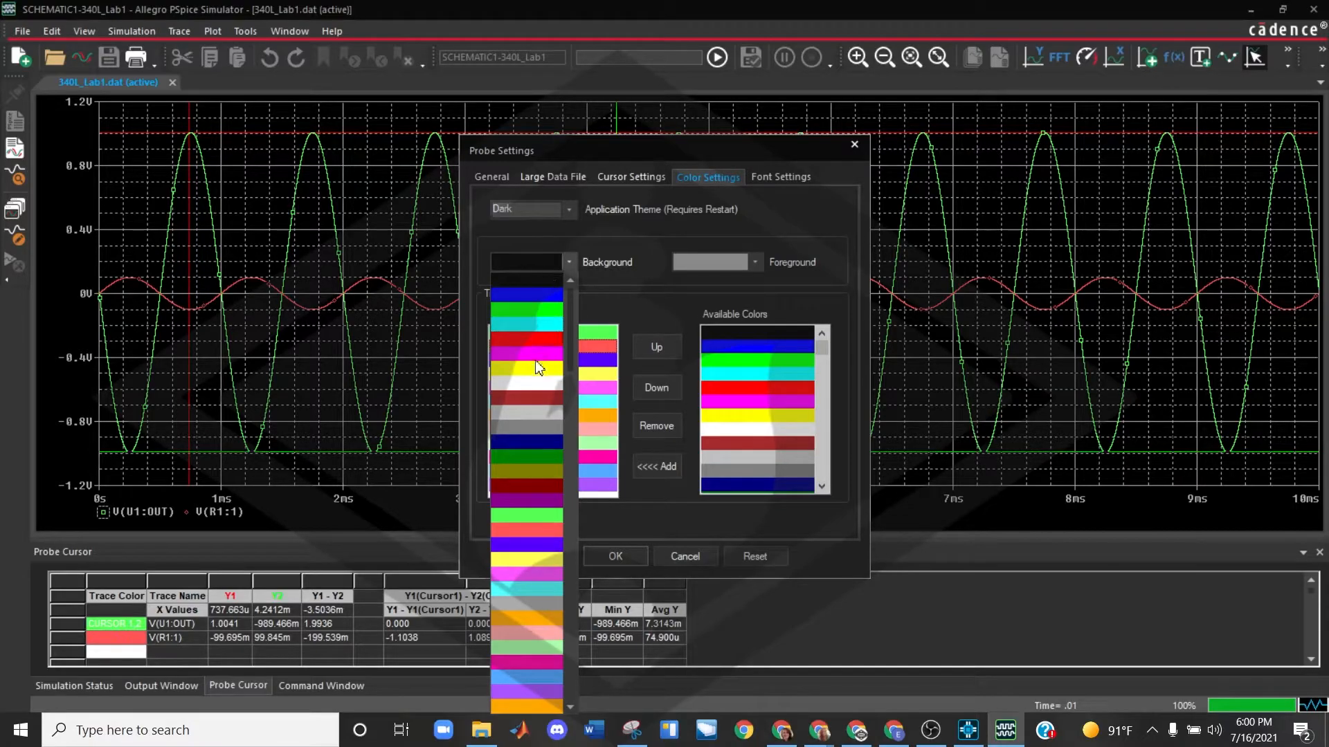
left_click(533, 385)
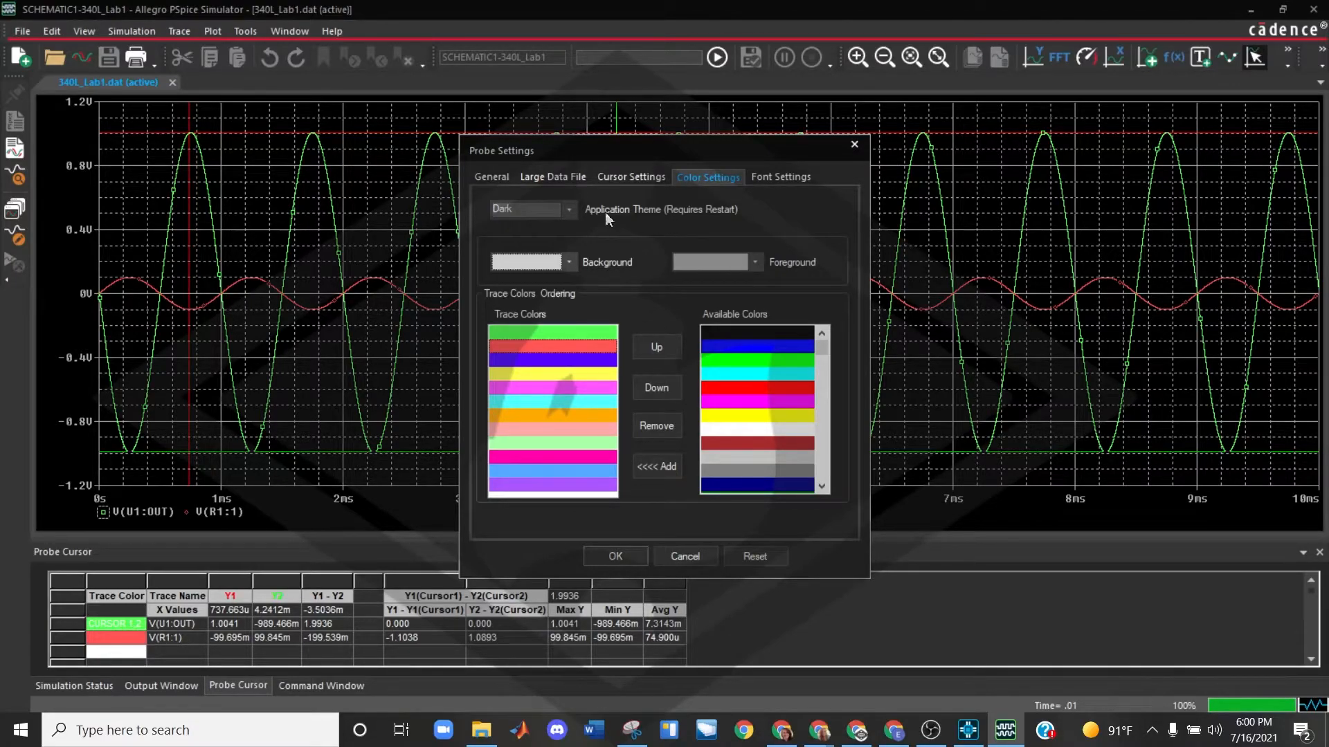
left_click(571, 219)
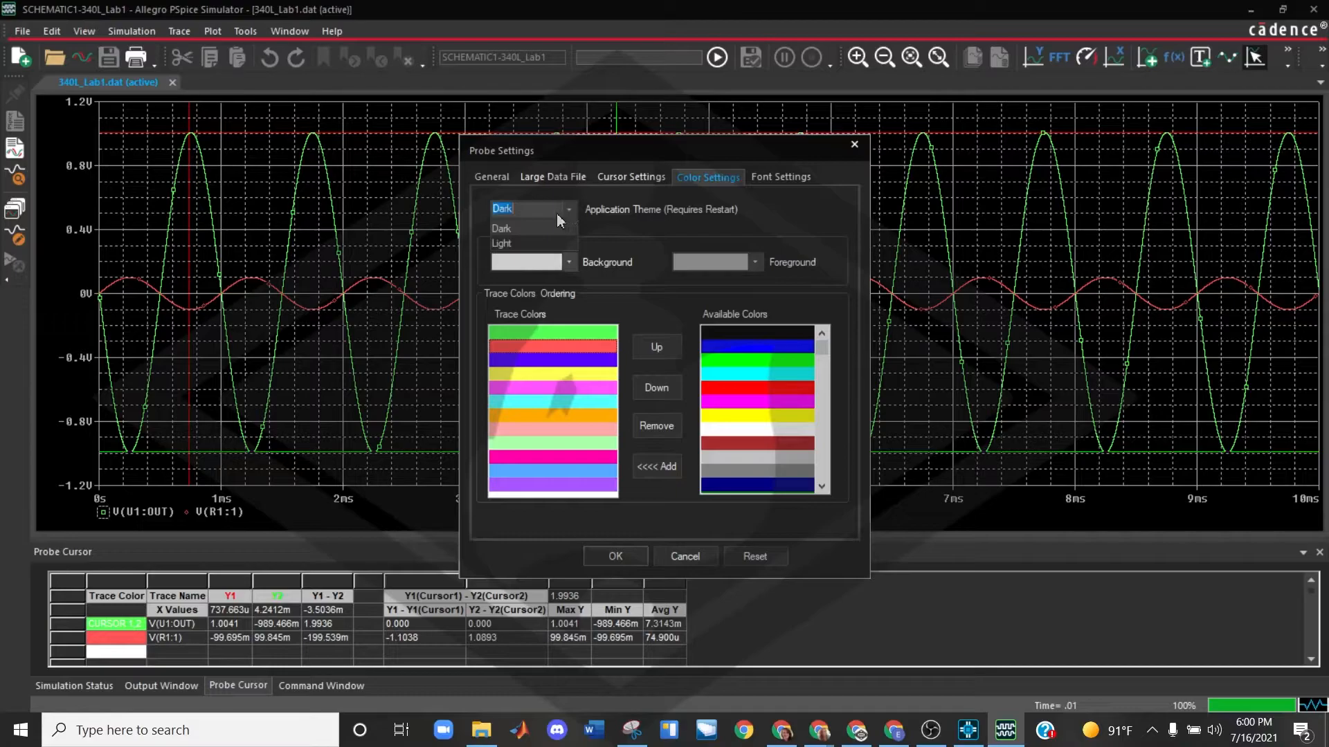
left_click(629, 224)
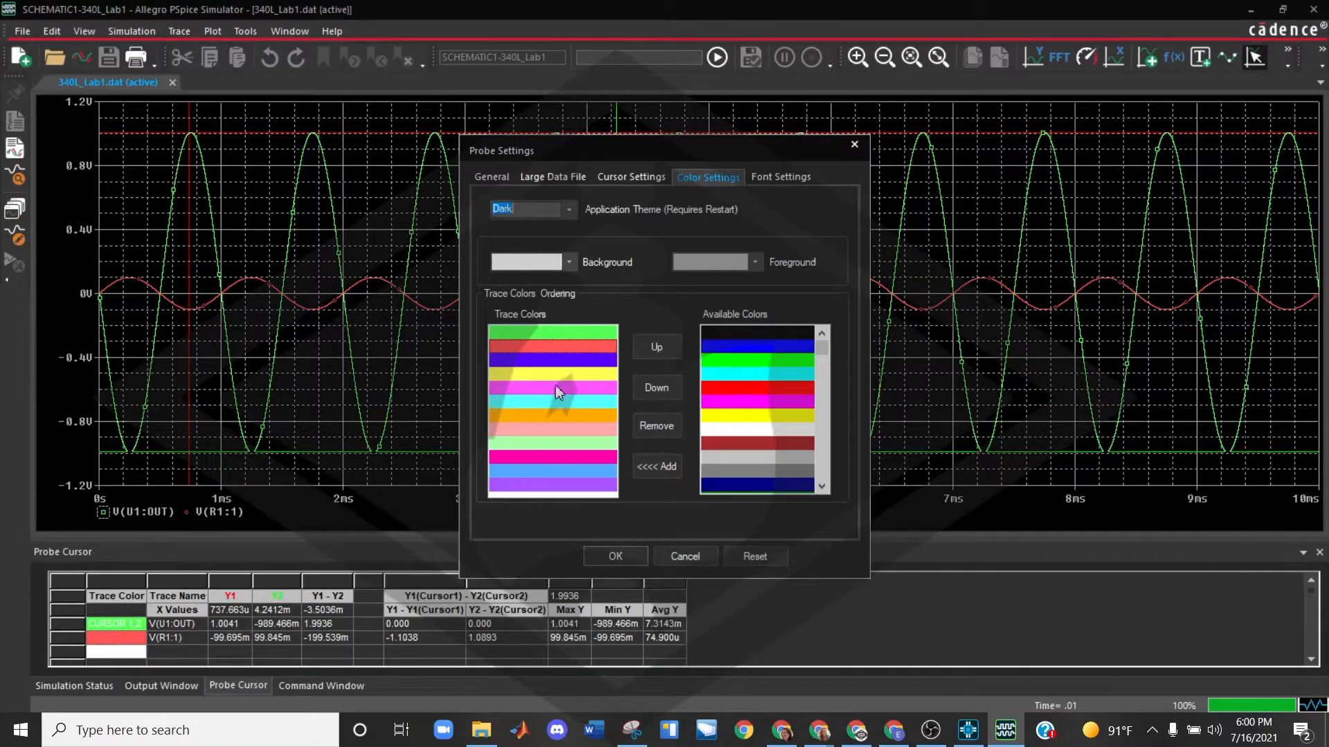
Step: Move the blue-violet color to first place in the trace color ordering
left_click(524, 331)
left_click(550, 346)
left_click(542, 376)
left_click(549, 402)
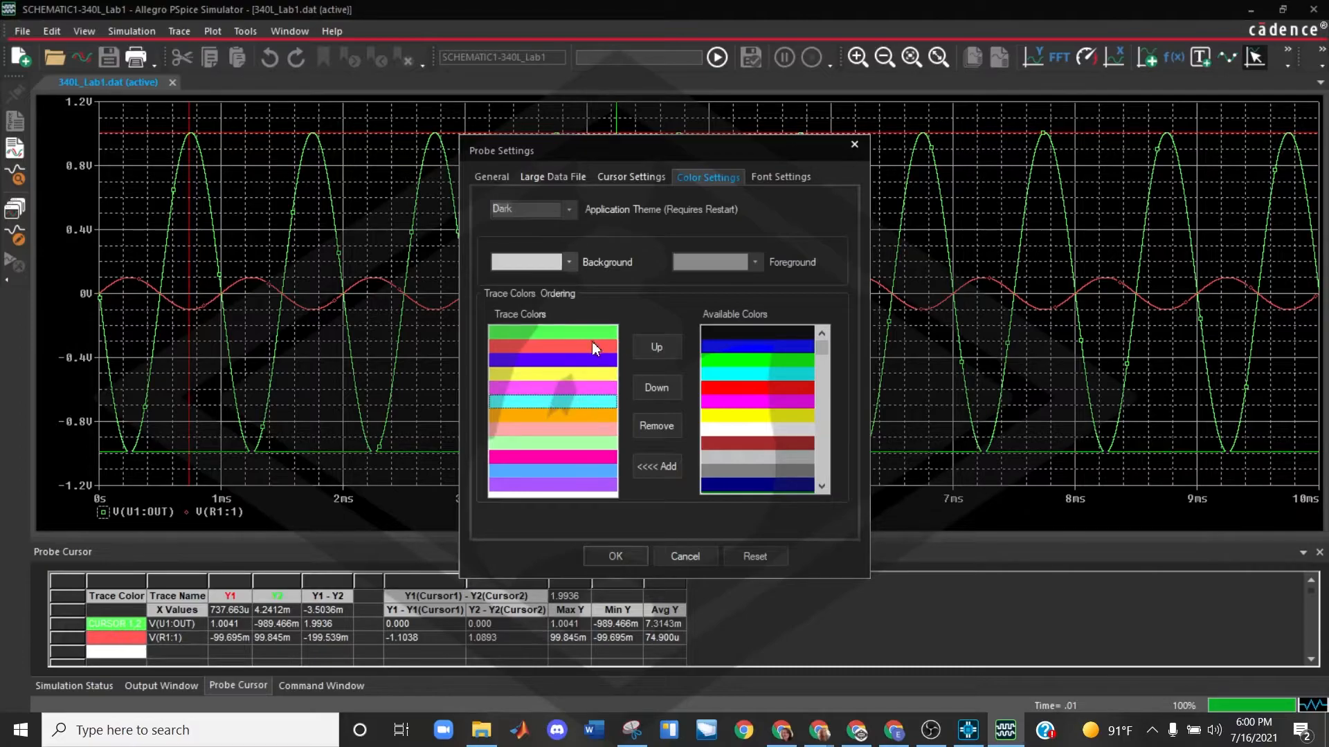
left_click(538, 361)
left_click(666, 350)
left_click(666, 351)
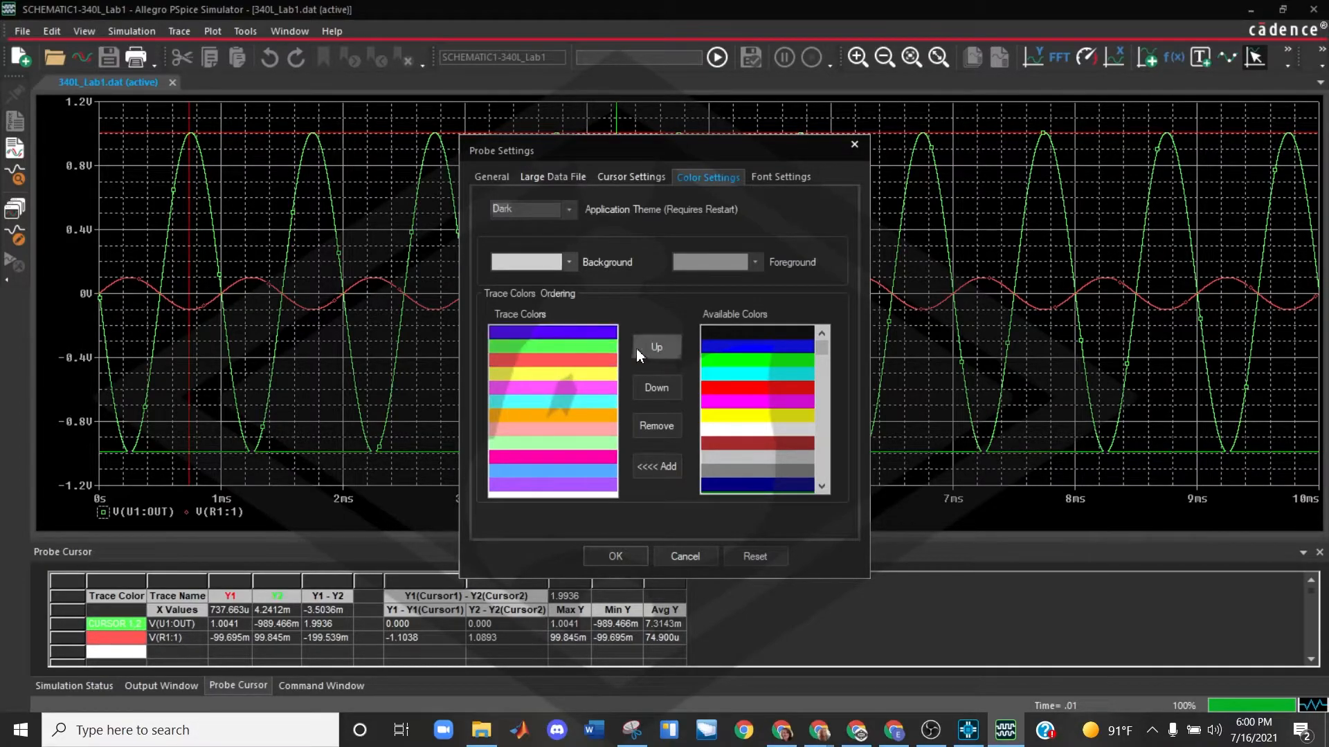
Step: Move the cyan color up to second place in the trace color ordering
left_click(552, 401)
left_click(666, 349)
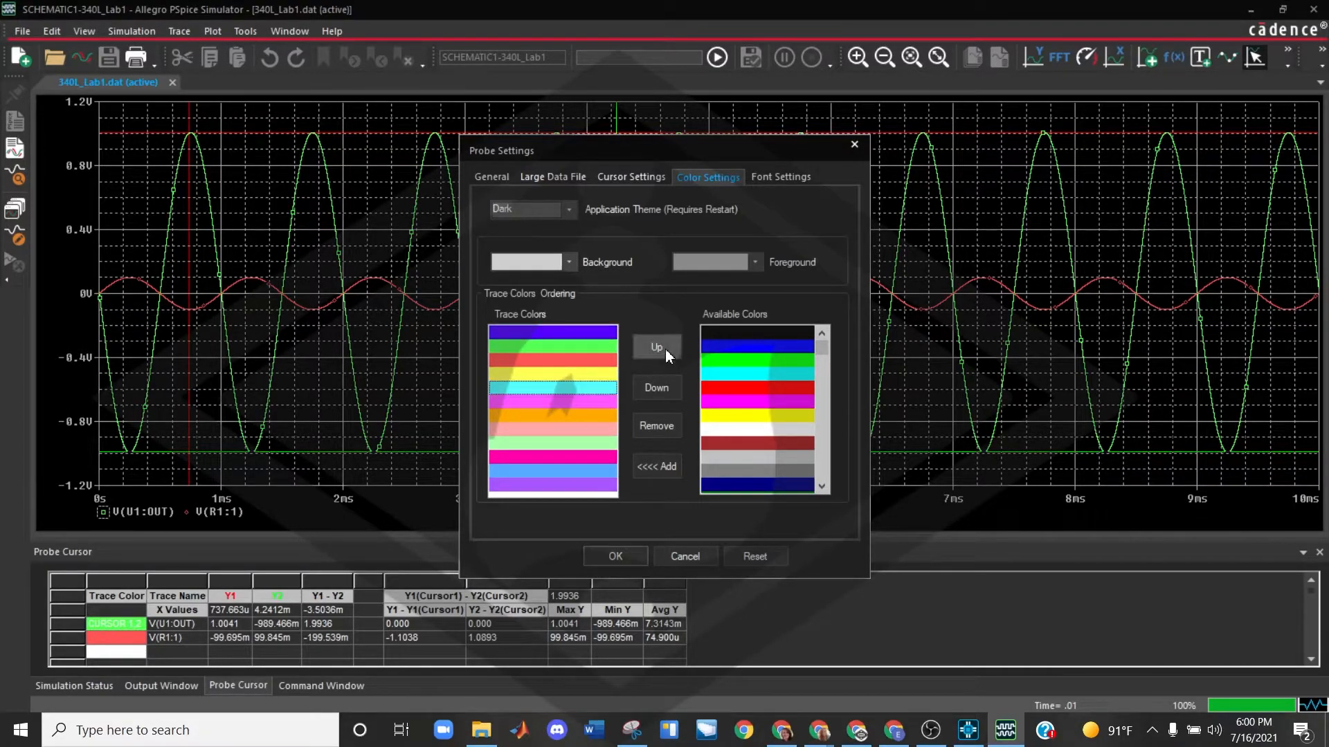
left_click(666, 349)
left_click(666, 349)
left_click(666, 349)
Step: Move the light blue color up to third place in the trace color ordering
left_click(580, 473)
left_click(657, 354)
left_click(657, 354)
left_click(658, 354)
left_click(657, 354)
left_click(657, 354)
left_click(657, 354)
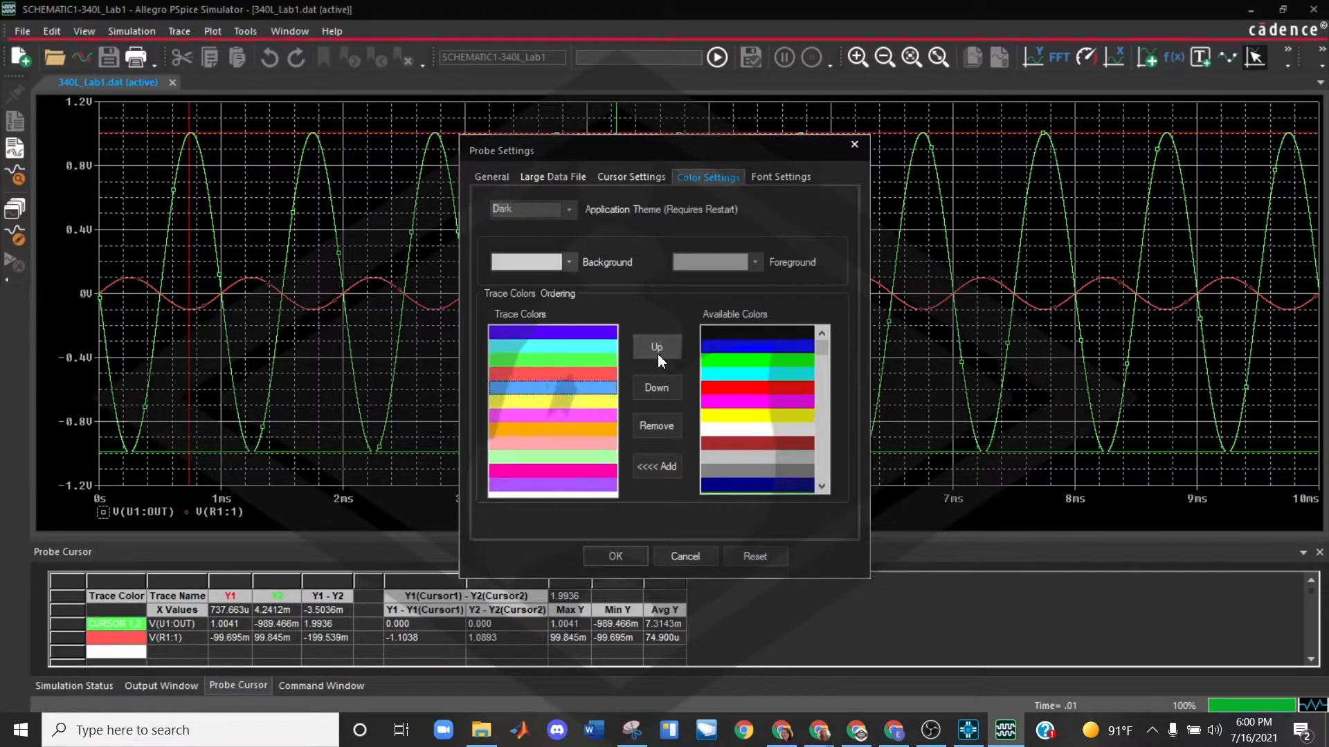
left_click(657, 354)
left_click(657, 354)
Step: Move the orange color up to third place in the trace color ordering, above light blue
left_click(560, 429)
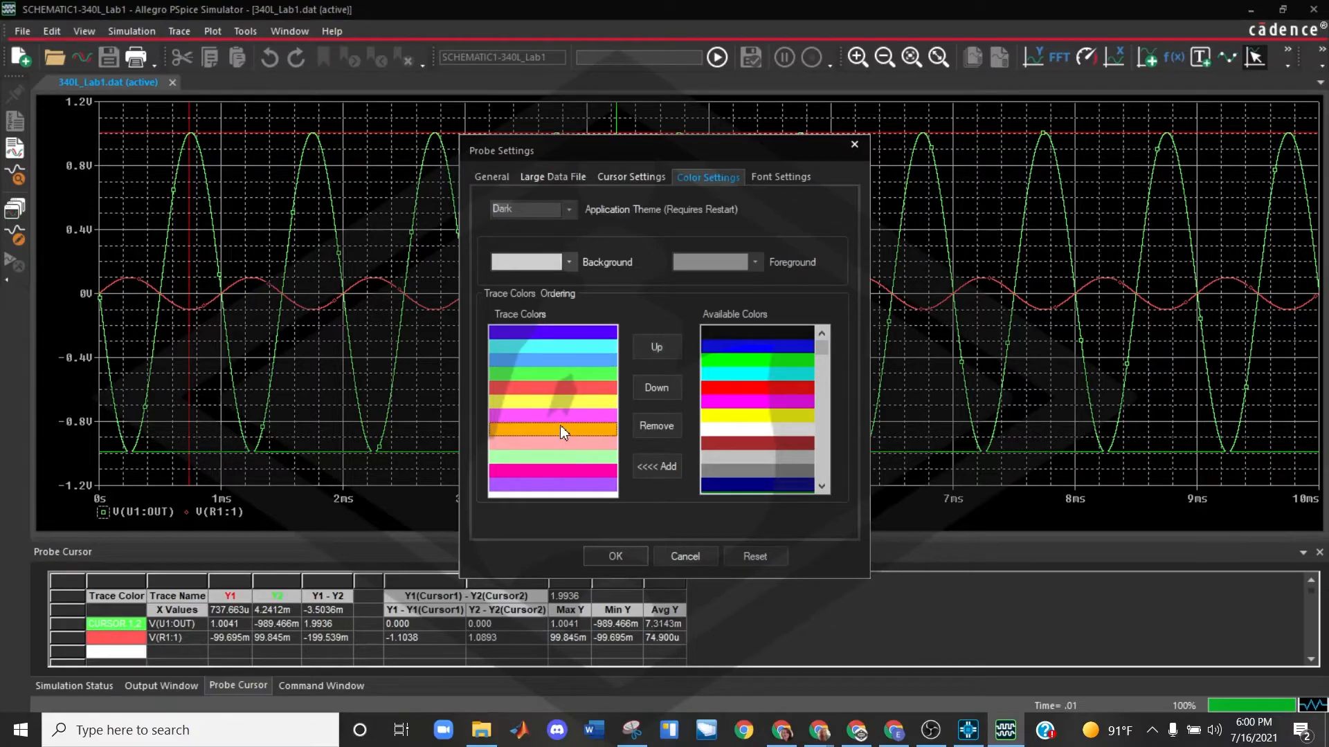
left_click(650, 352)
left_click(651, 351)
left_click(650, 351)
left_click(650, 351)
left_click(651, 351)
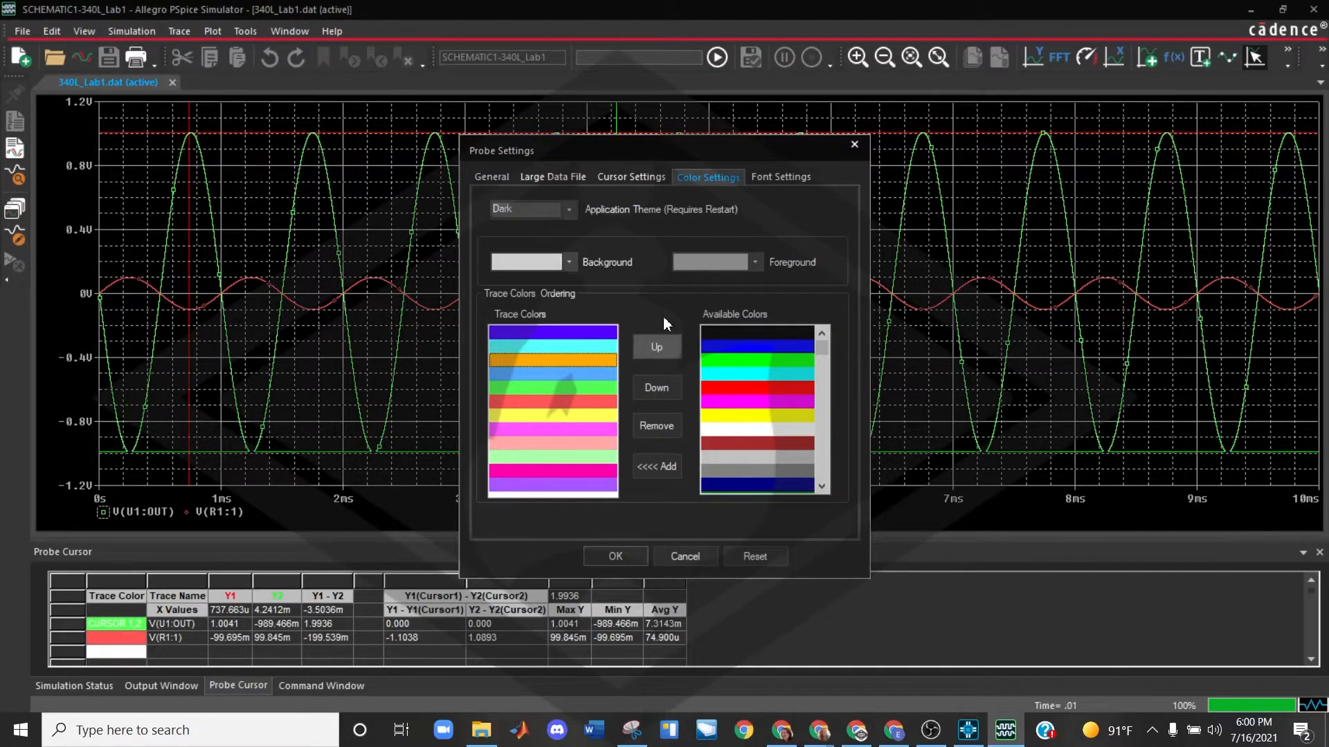
Step: Check the label font settings, return to the color settings, and apply the Probe Settings
left_click(788, 181)
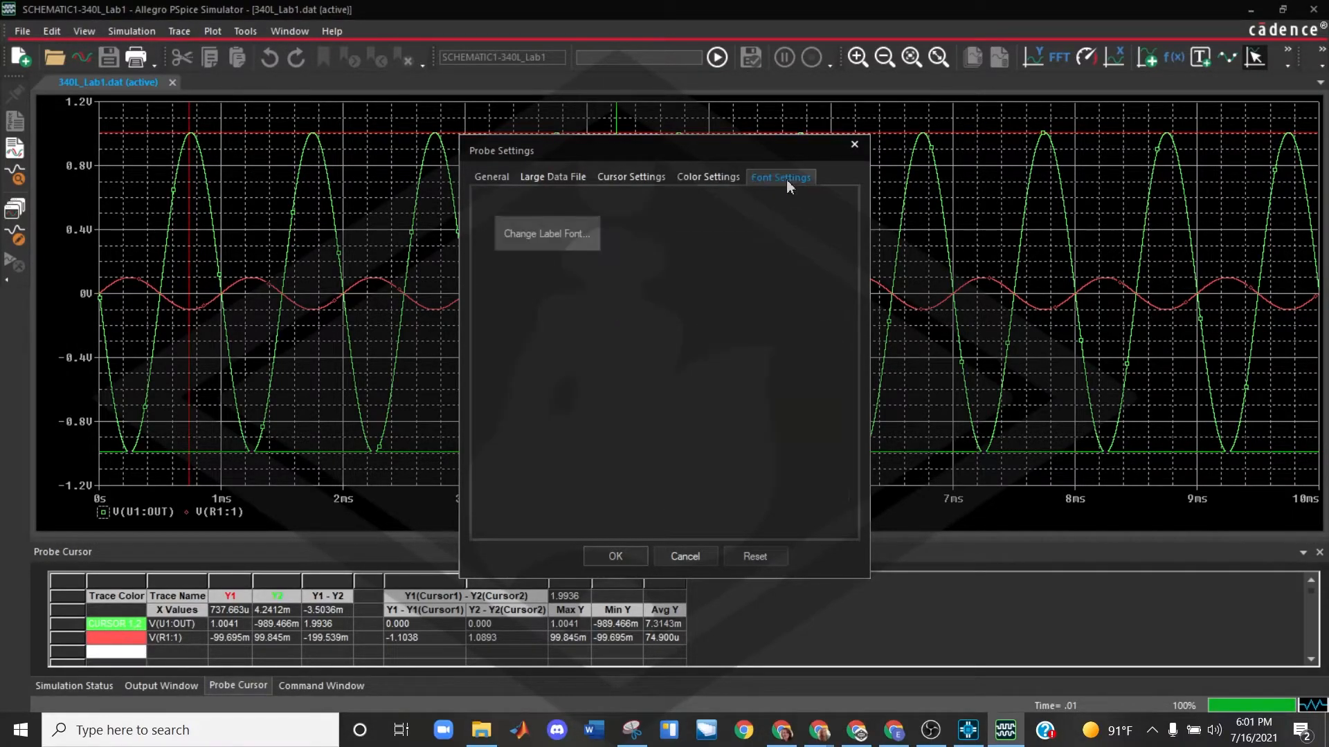
left_click(724, 181)
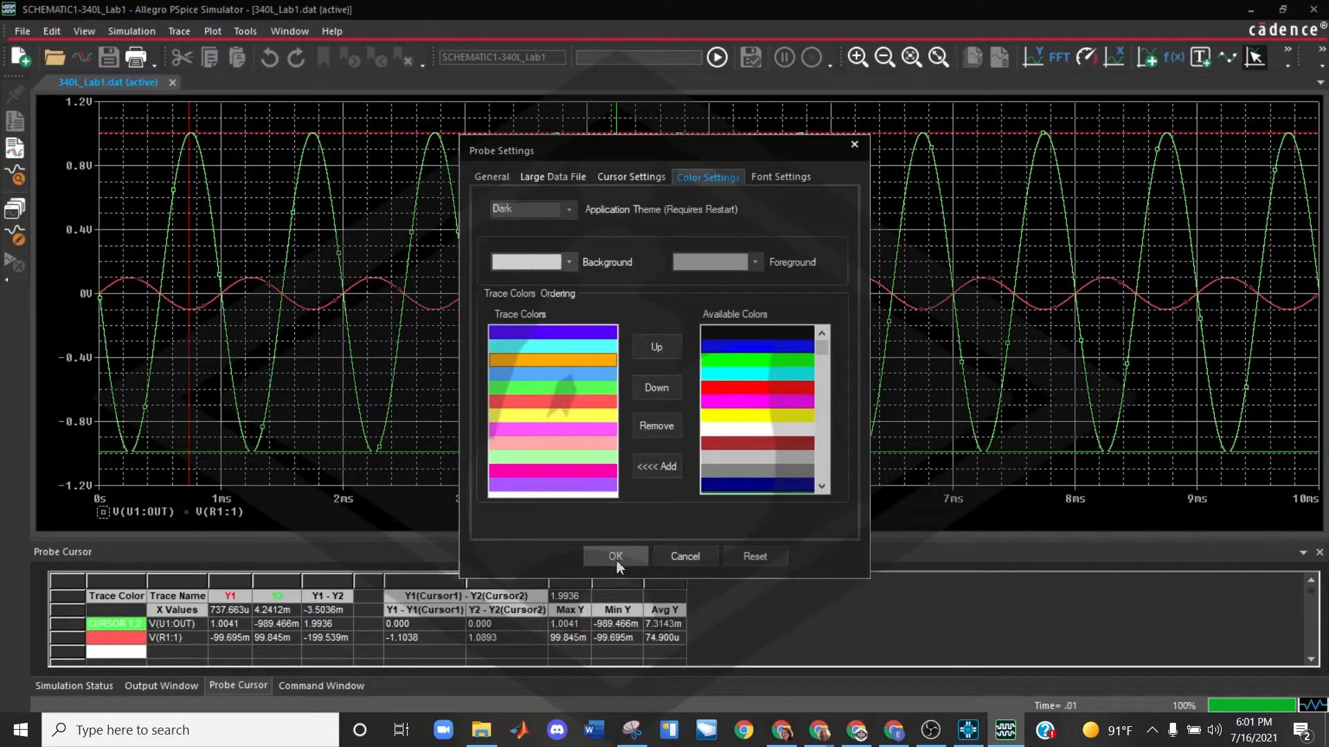
mouse_move(822, 349)
left_mouse_down()
mouse_move(827, 469)
mouse_move(829, 346)
left_mouse_up()
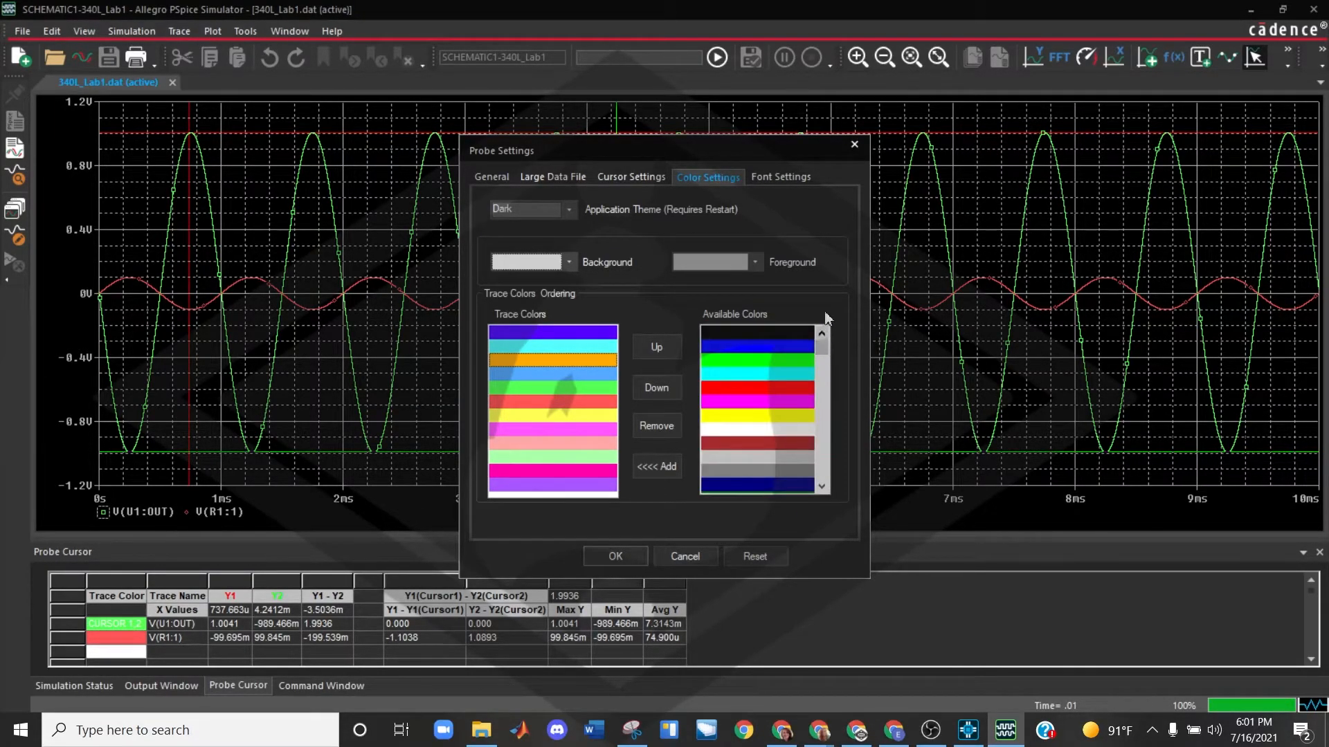
left_click(613, 557)
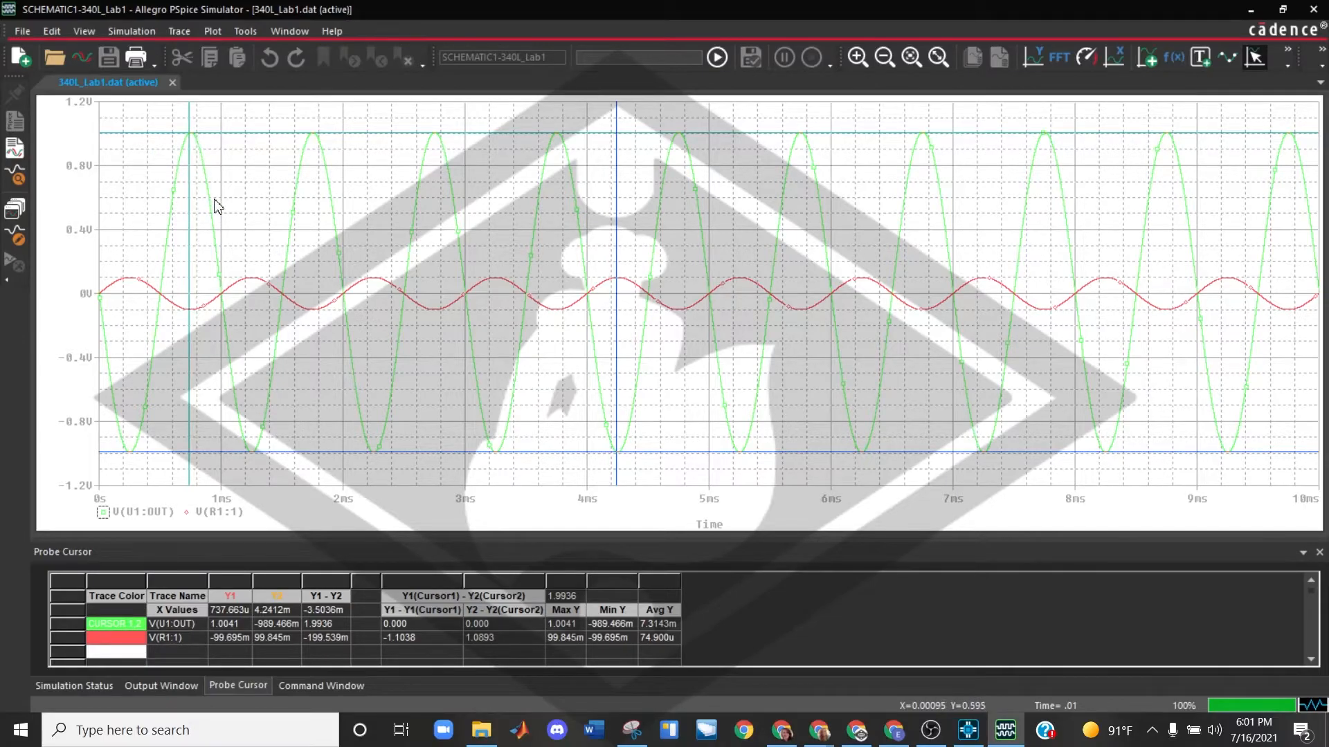
Step: Move cursor 1 to about 1.72 ms and cursor 2 to about 3.28 ms and then 0.1 ms, and turn the cursors off
mouse_move(296, 139)
left_mouse_down()
mouse_move(326, 119)
mouse_move(311, 119)
left_mouse_up()
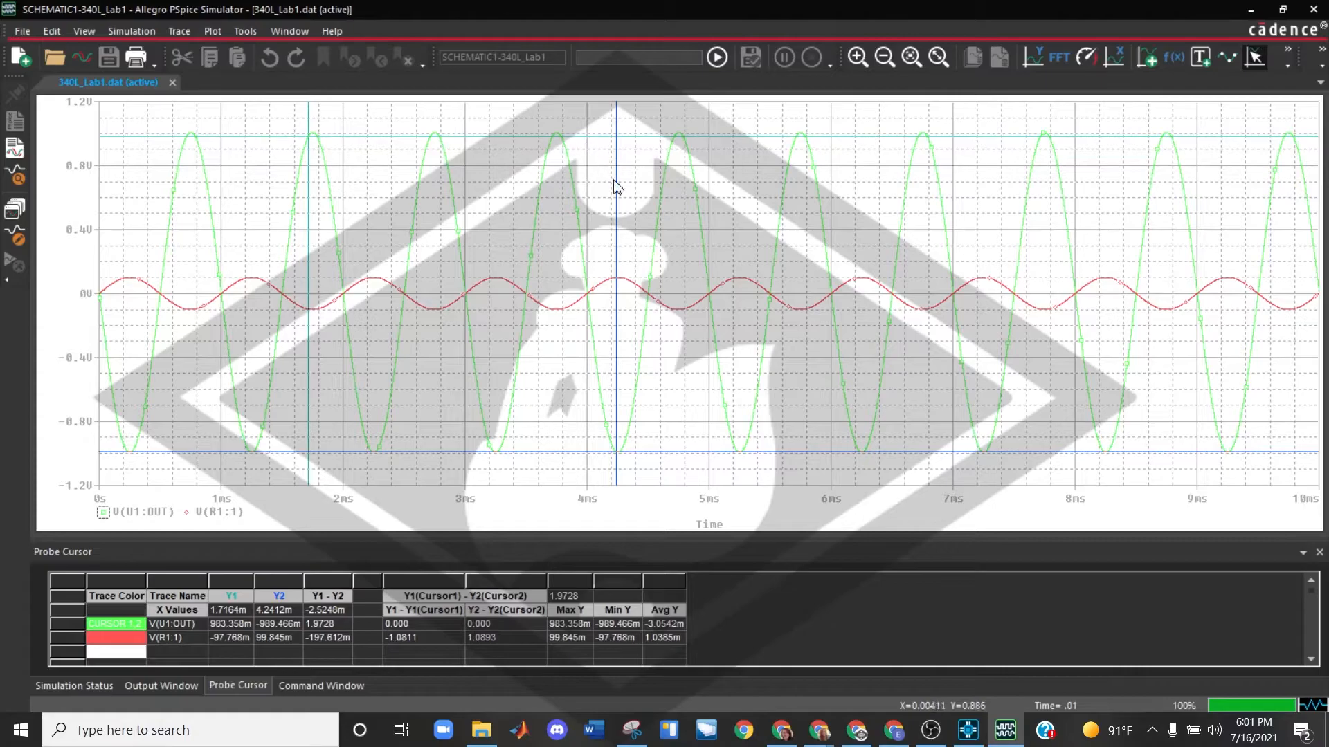
right_click_drag(630, 464, 500, 450)
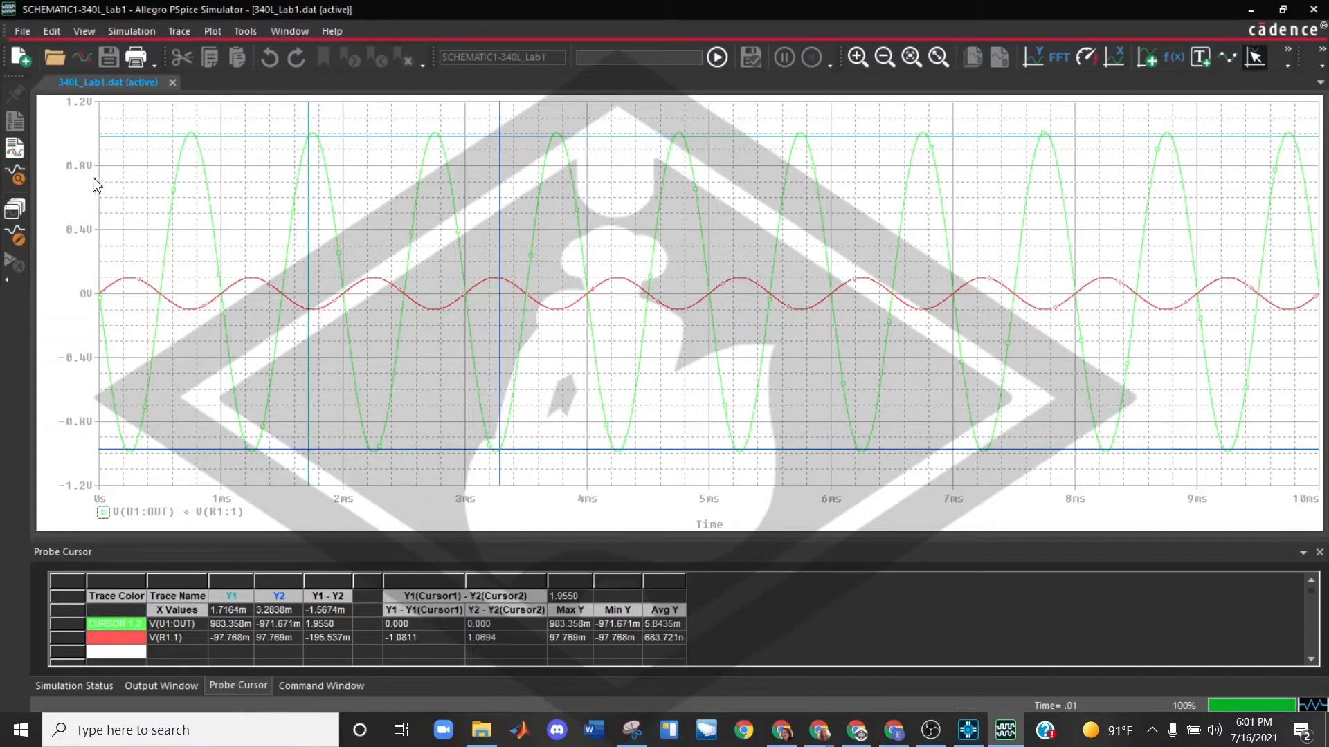
right_click(112, 138)
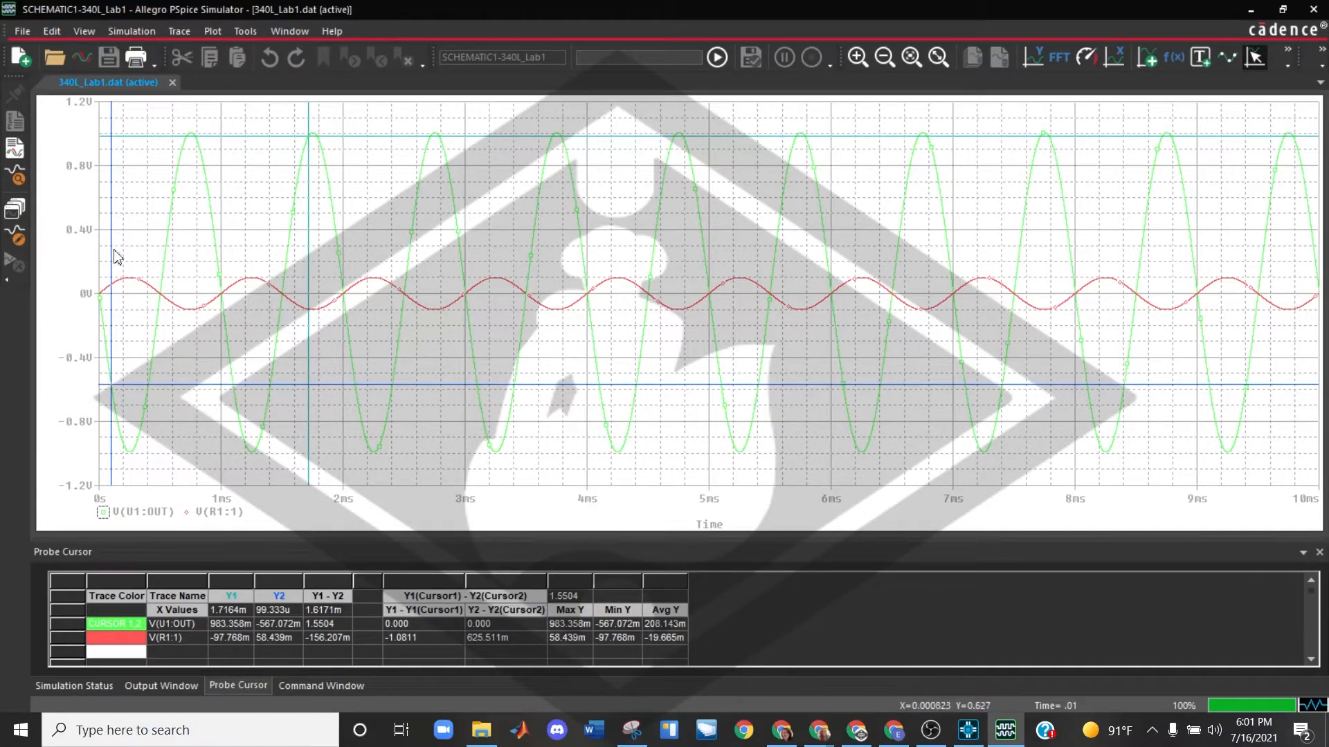
left_click(1254, 63)
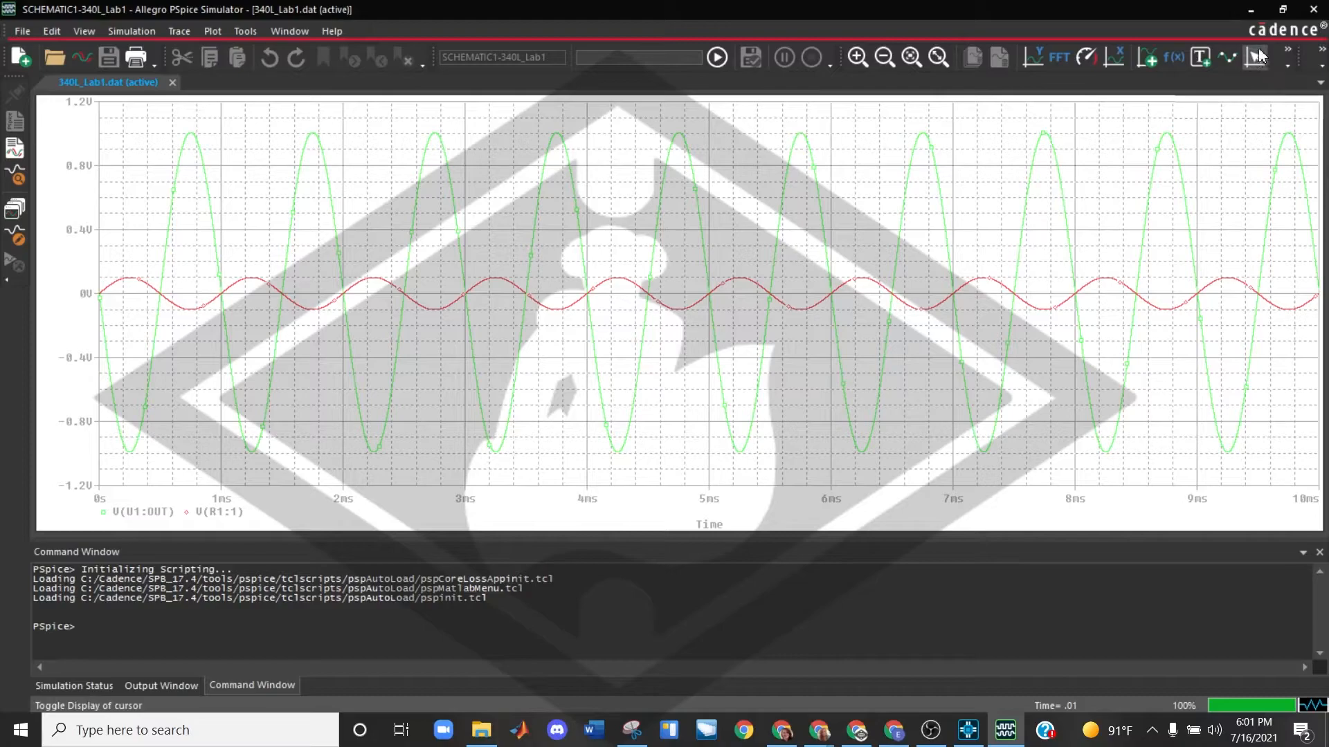
Step: In the V(U1:OUT) trace's properties, set its color to blue-violet and its line pattern to dash-dot-dot
left_click(531, 258)
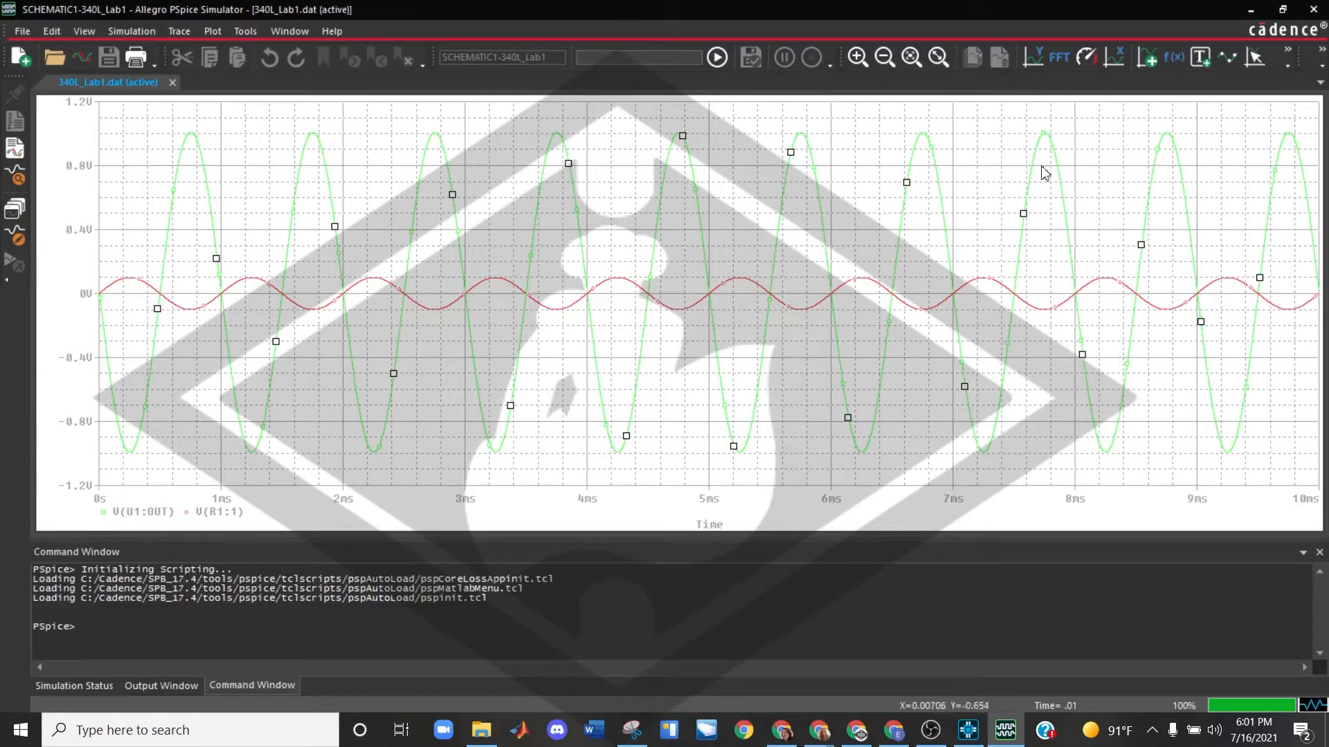
right_click(582, 251)
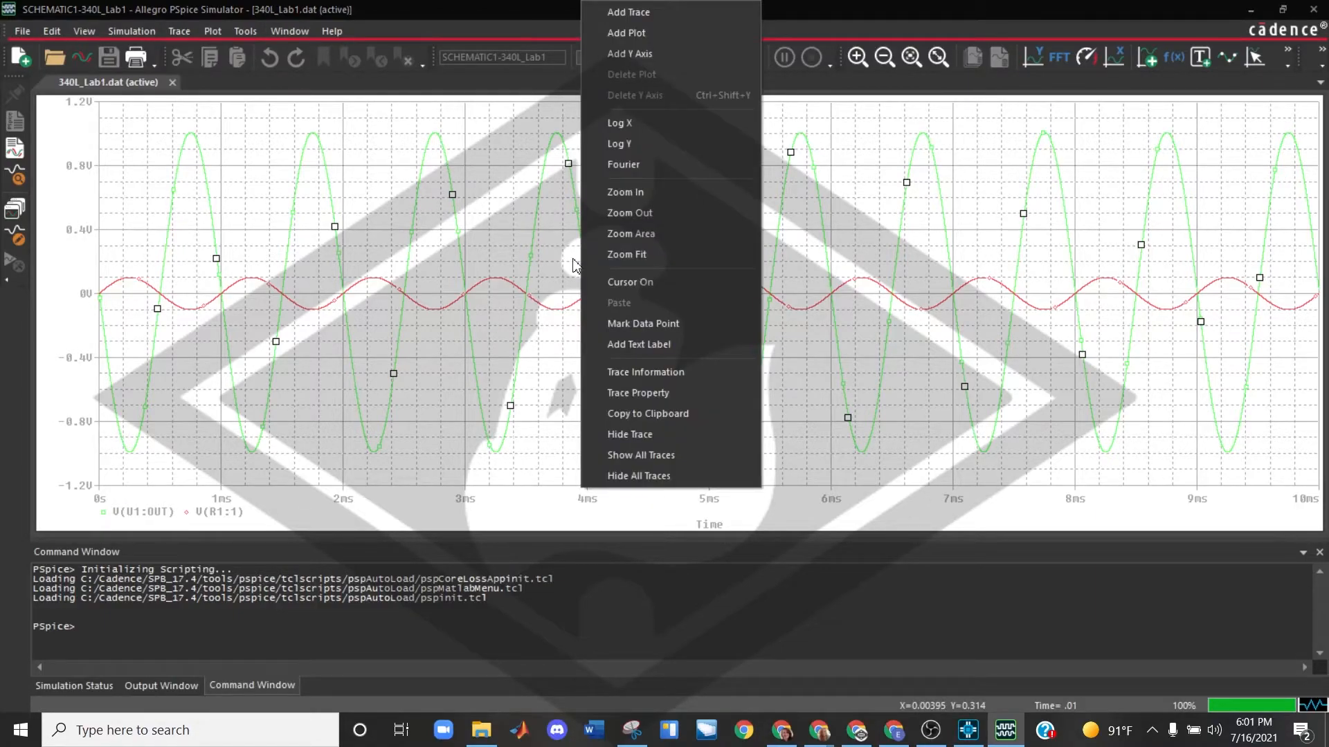
left_click(632, 393)
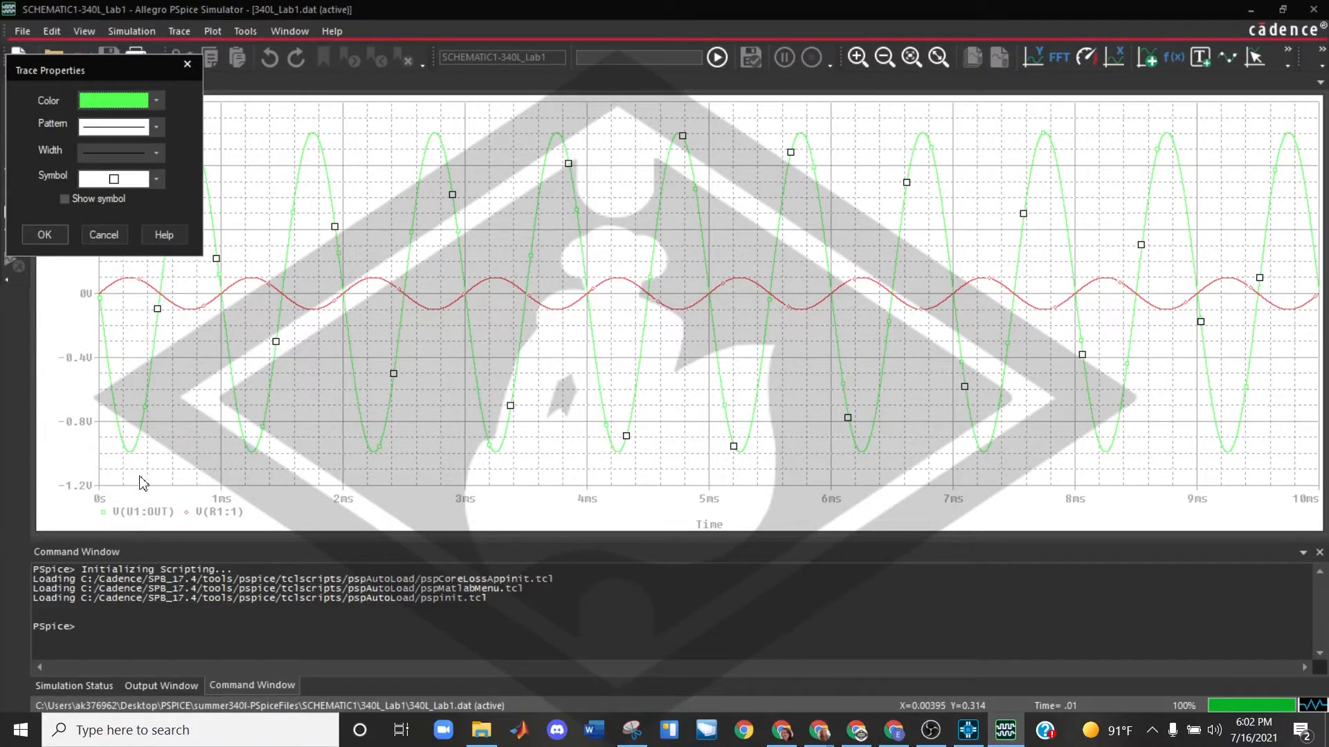
left_click(155, 102)
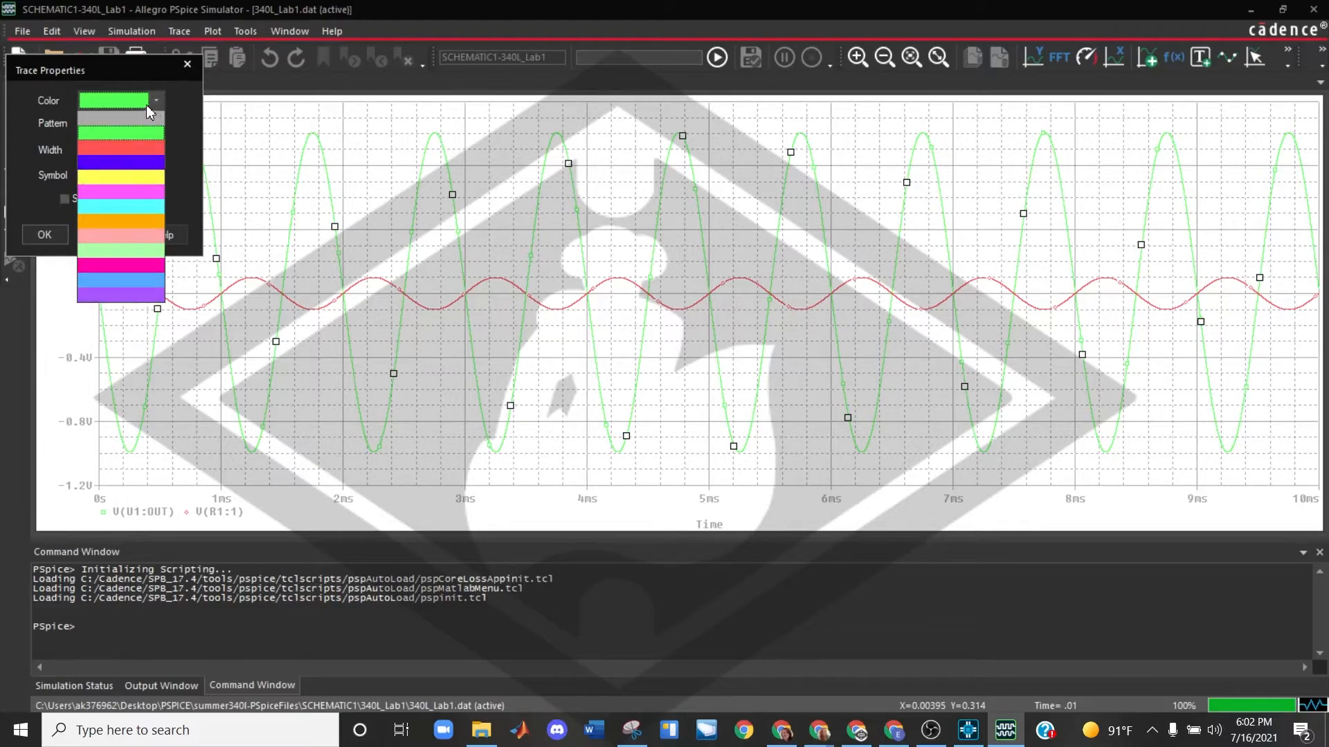
left_click(98, 164)
left_click(156, 128)
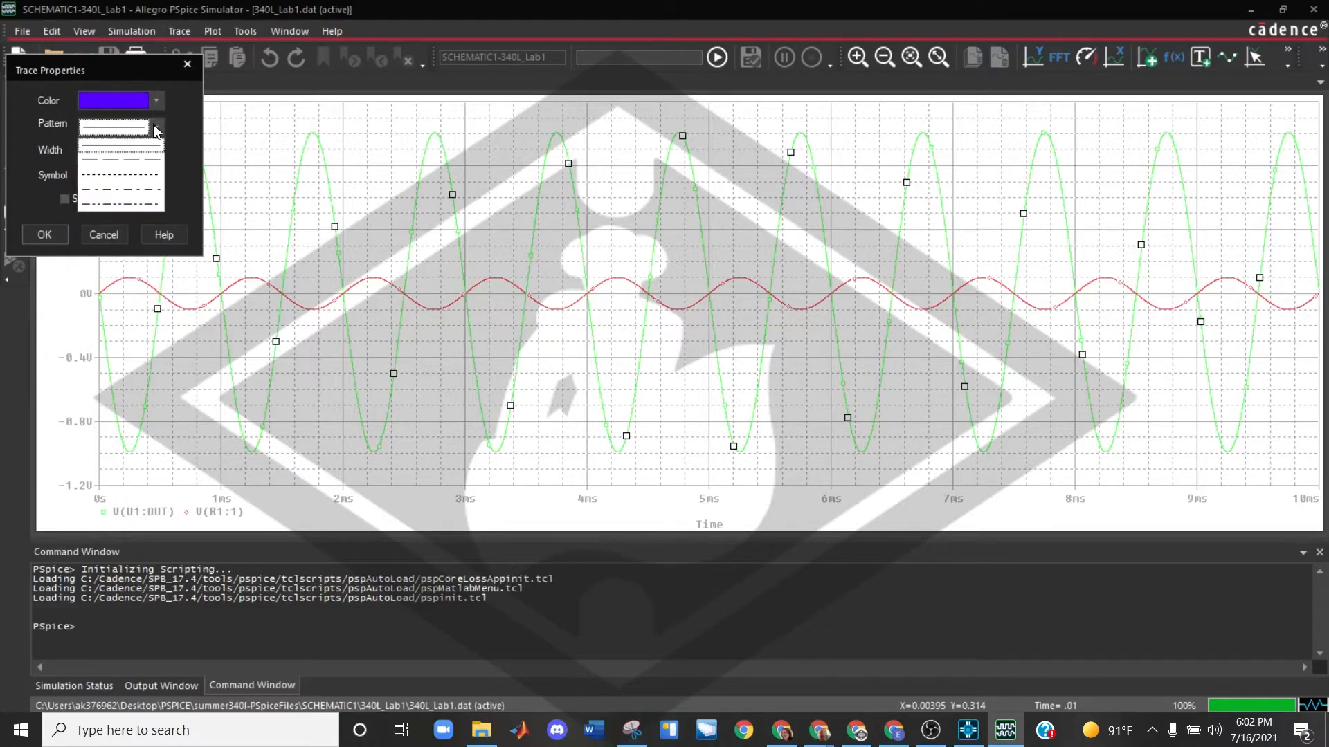
left_click(125, 202)
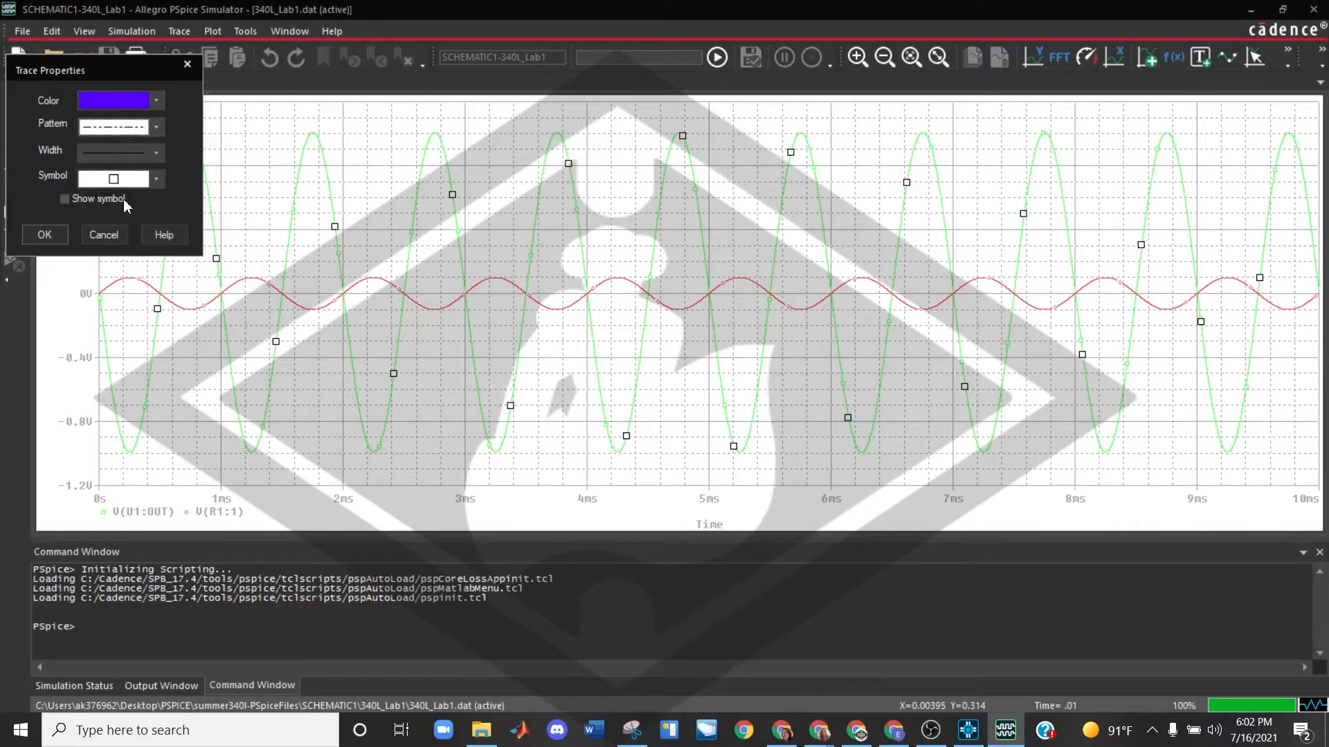
Step: Give V(U1:OUT) the second-thinnest line width and an asterisk symbol, toggle Show symbol, and apply the trace properties
left_click(157, 159)
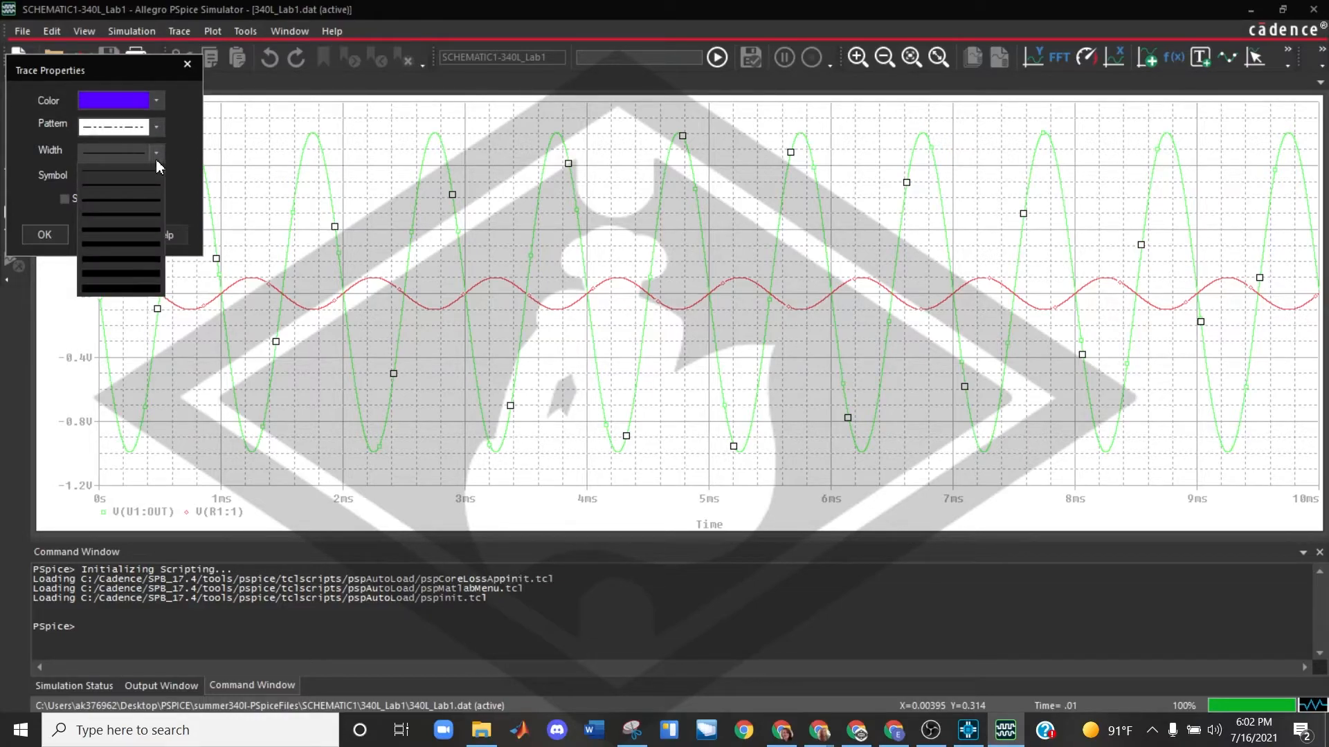
left_click(126, 186)
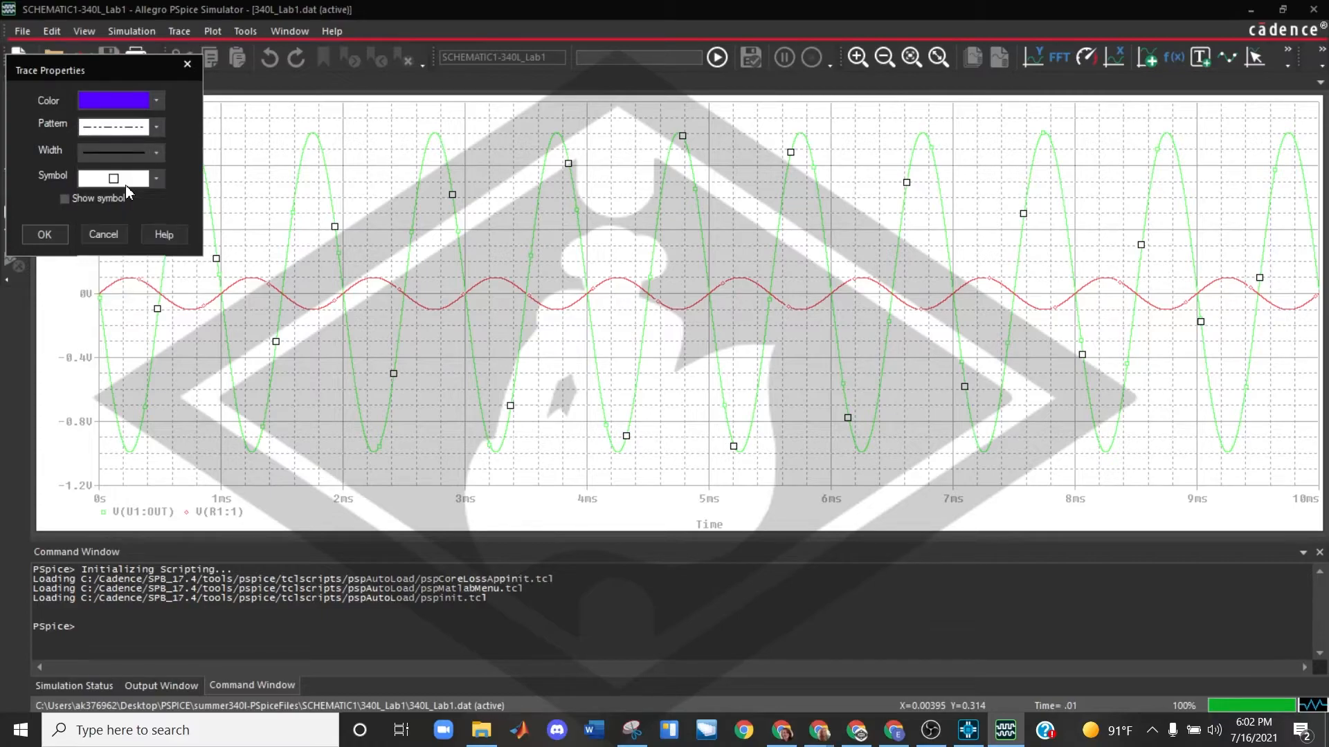
left_click(160, 181)
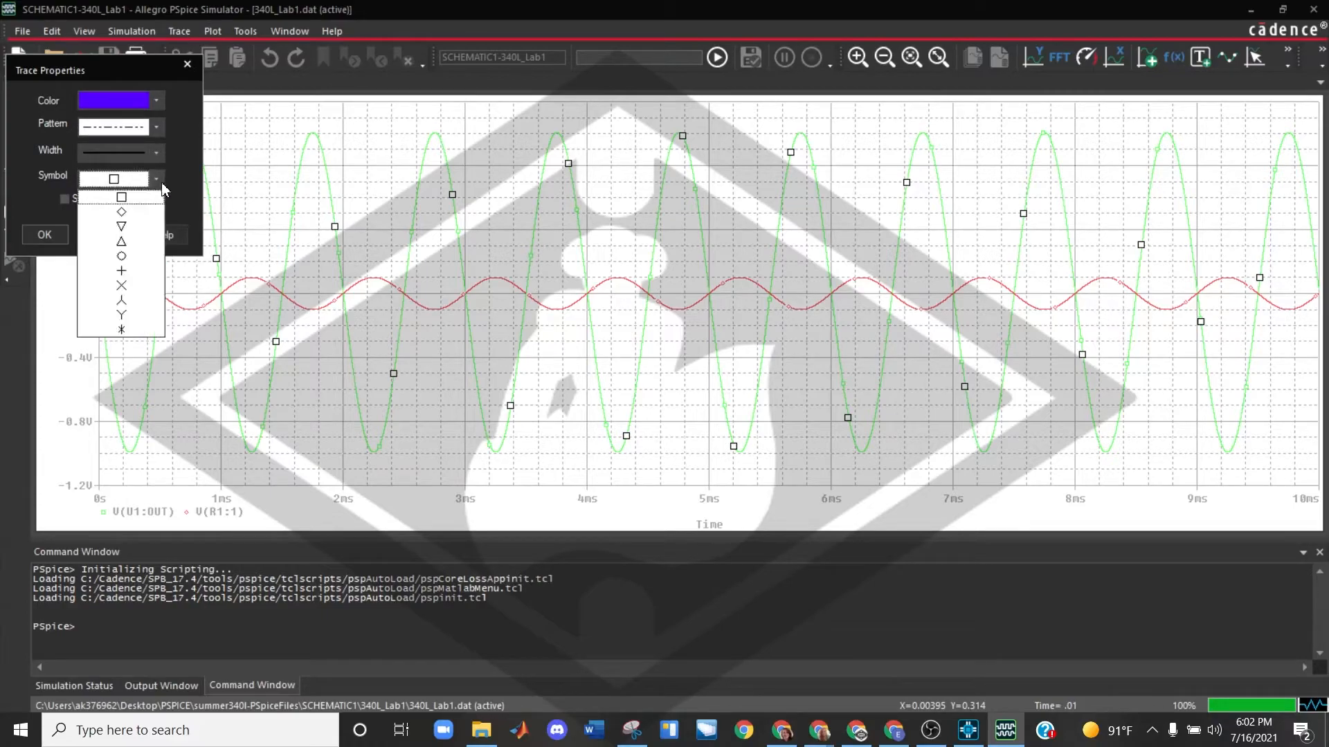
left_click(122, 330)
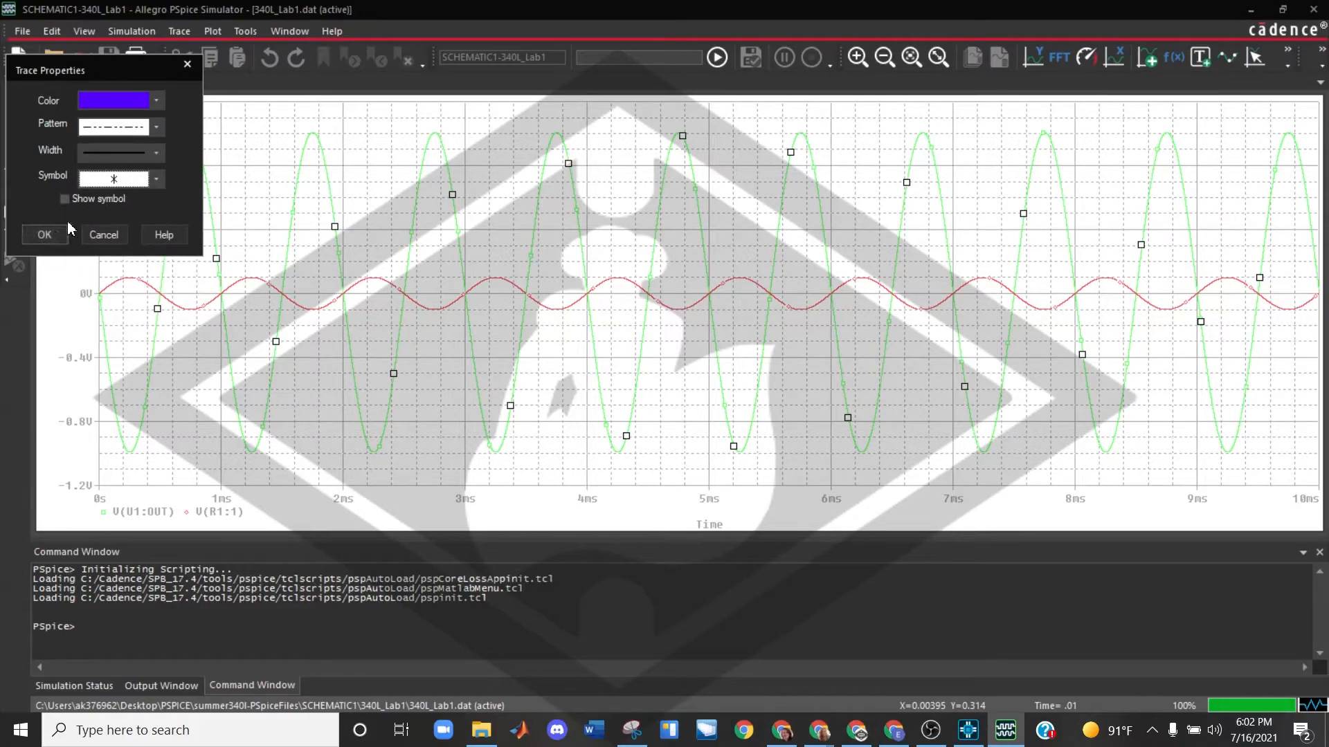
left_click(66, 199)
left_click(46, 235)
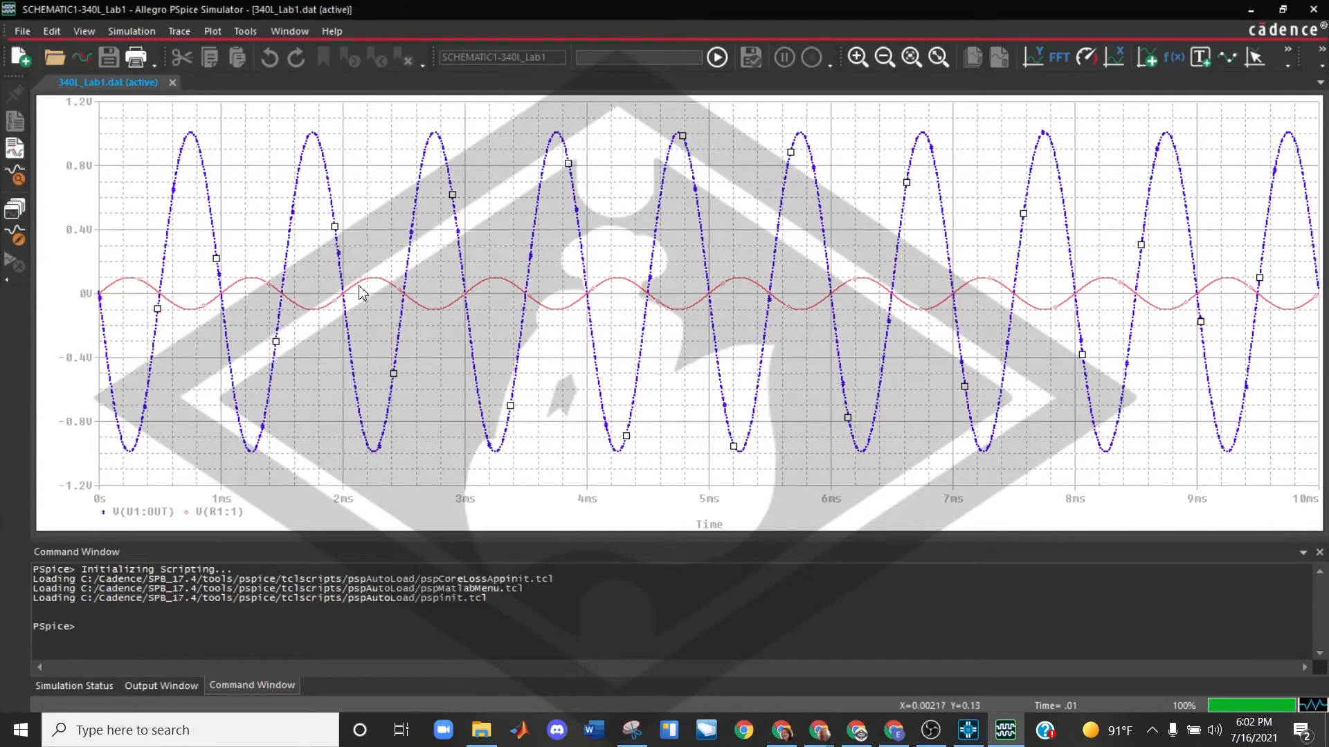
Step: In the V(R1:1) trace's properties, set its color to light blue and its line pattern to solid
left_click(493, 283)
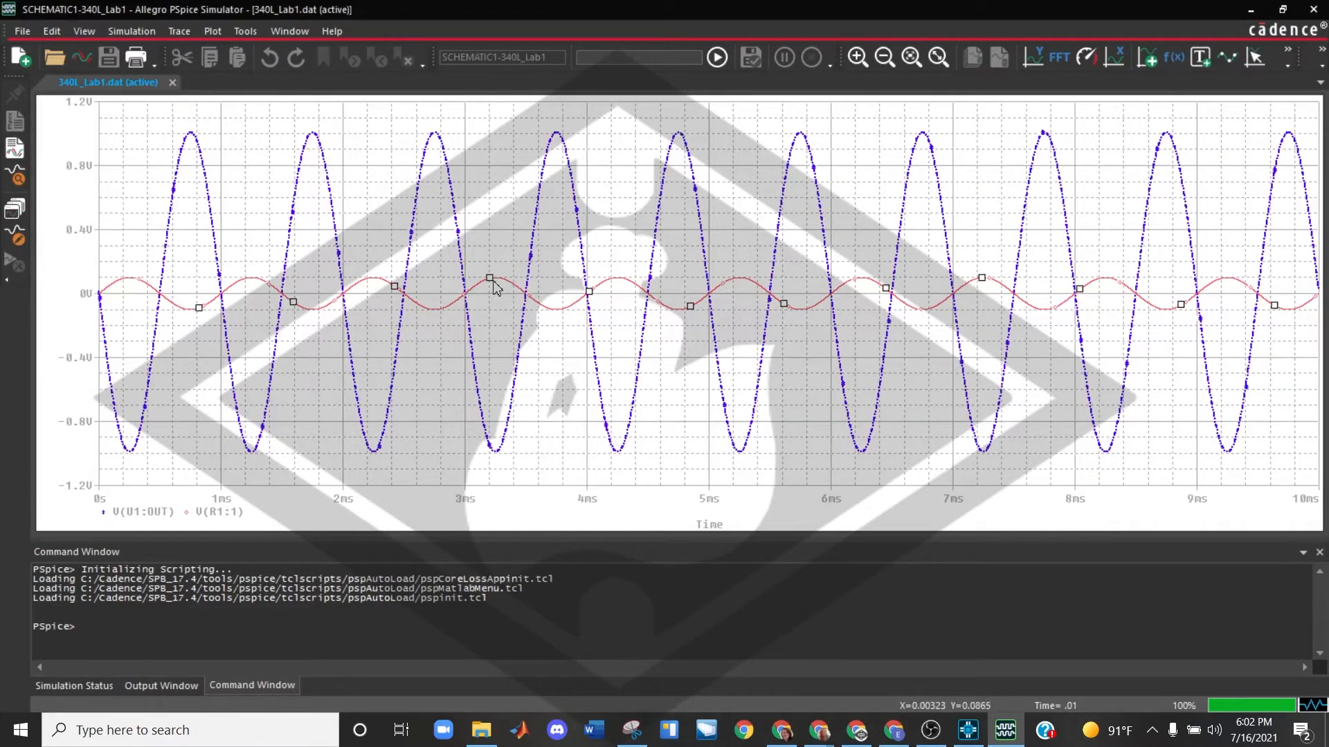
right_click(501, 283)
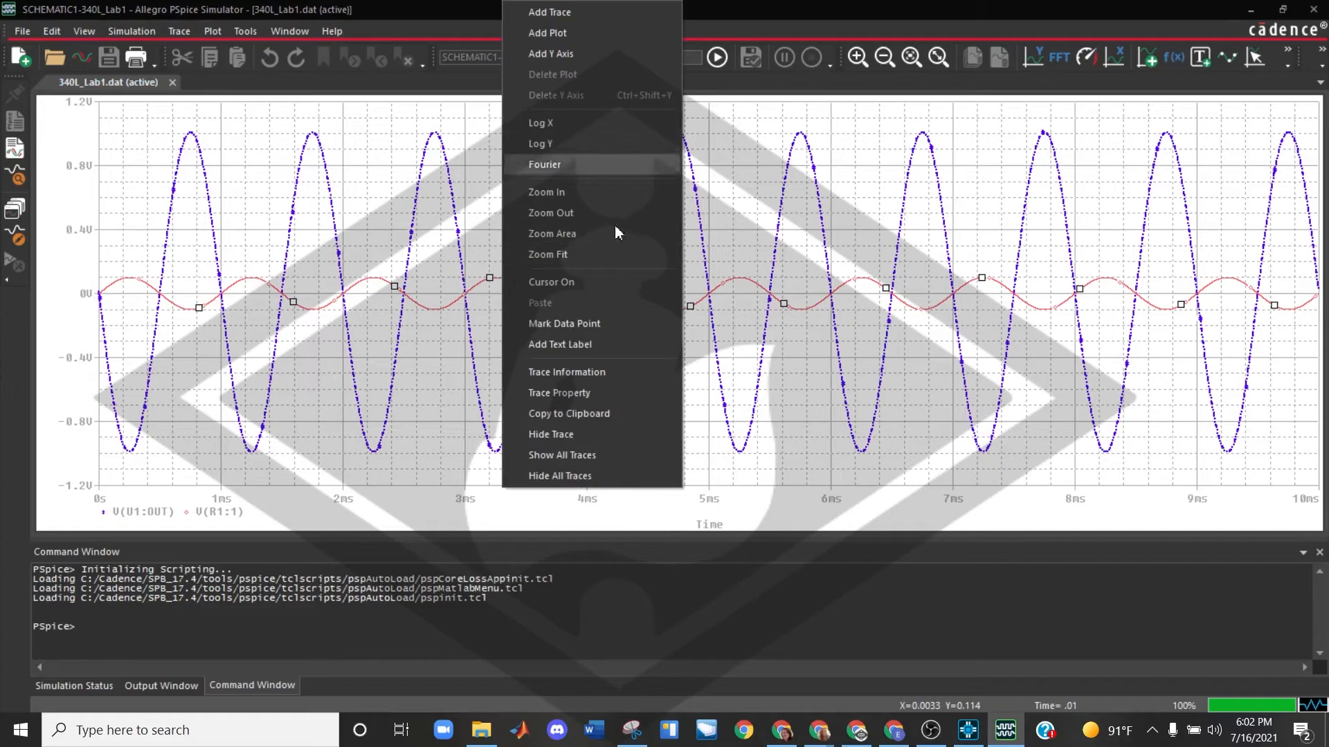
left_click(600, 392)
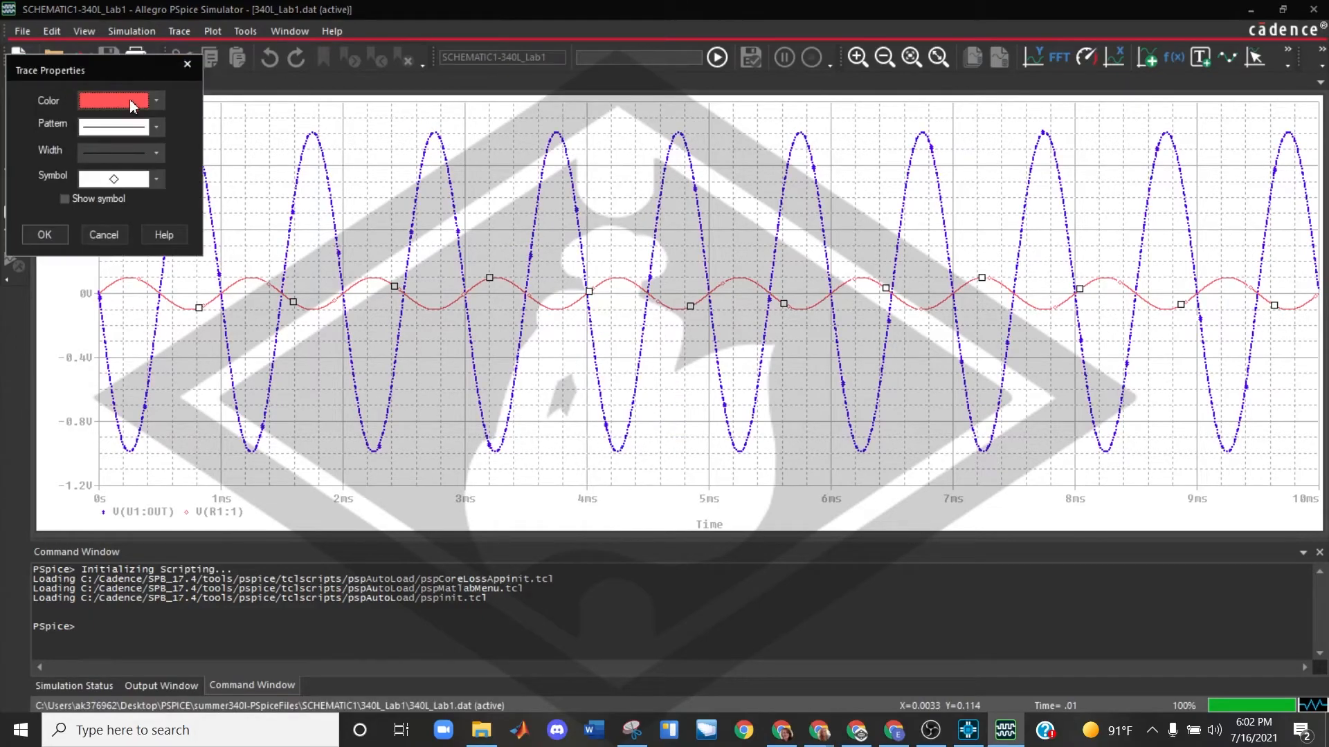
left_click(136, 106)
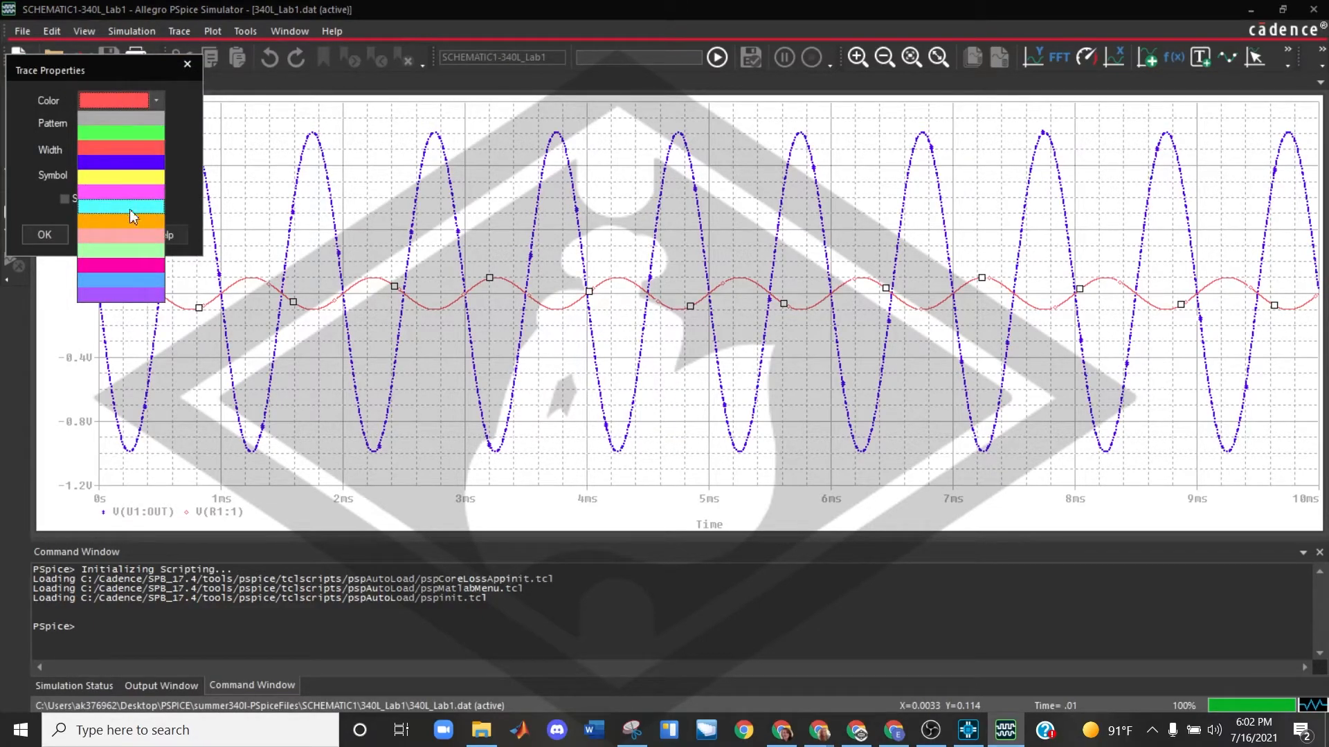
left_click(146, 280)
left_click(142, 134)
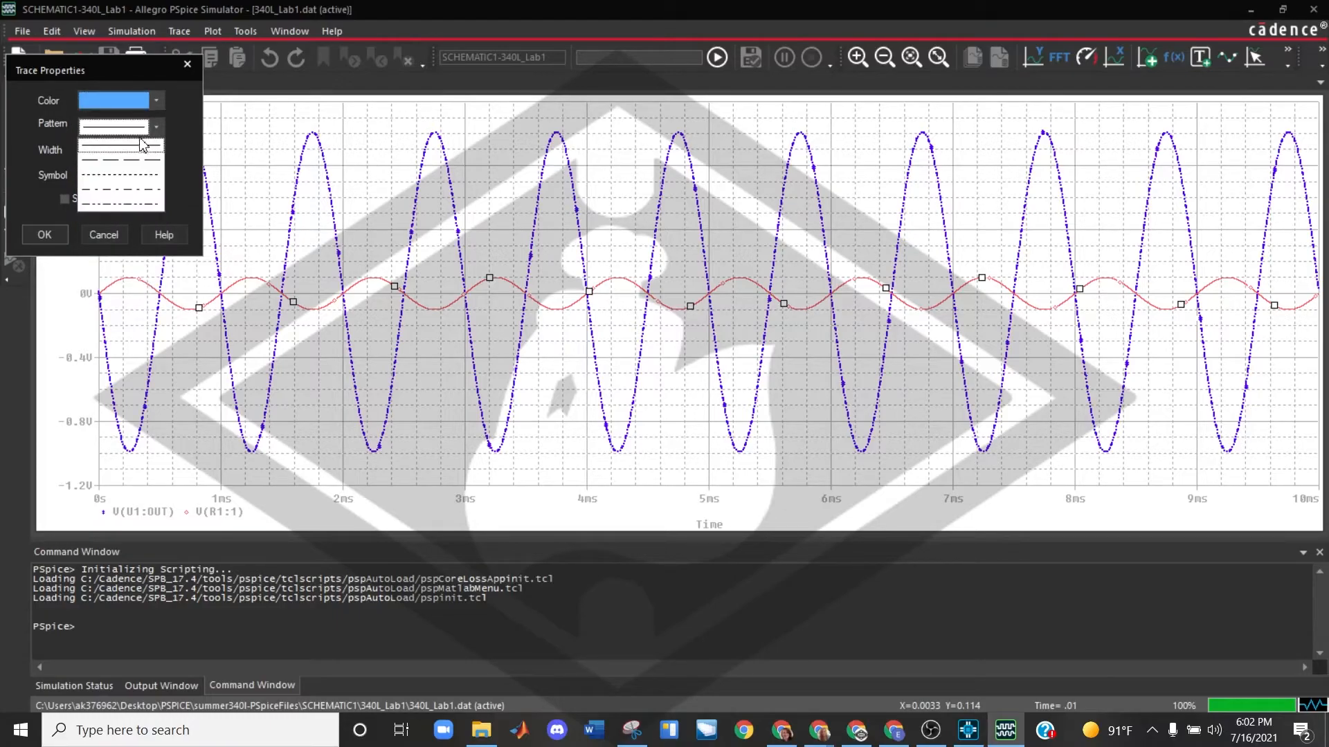
left_click(106, 146)
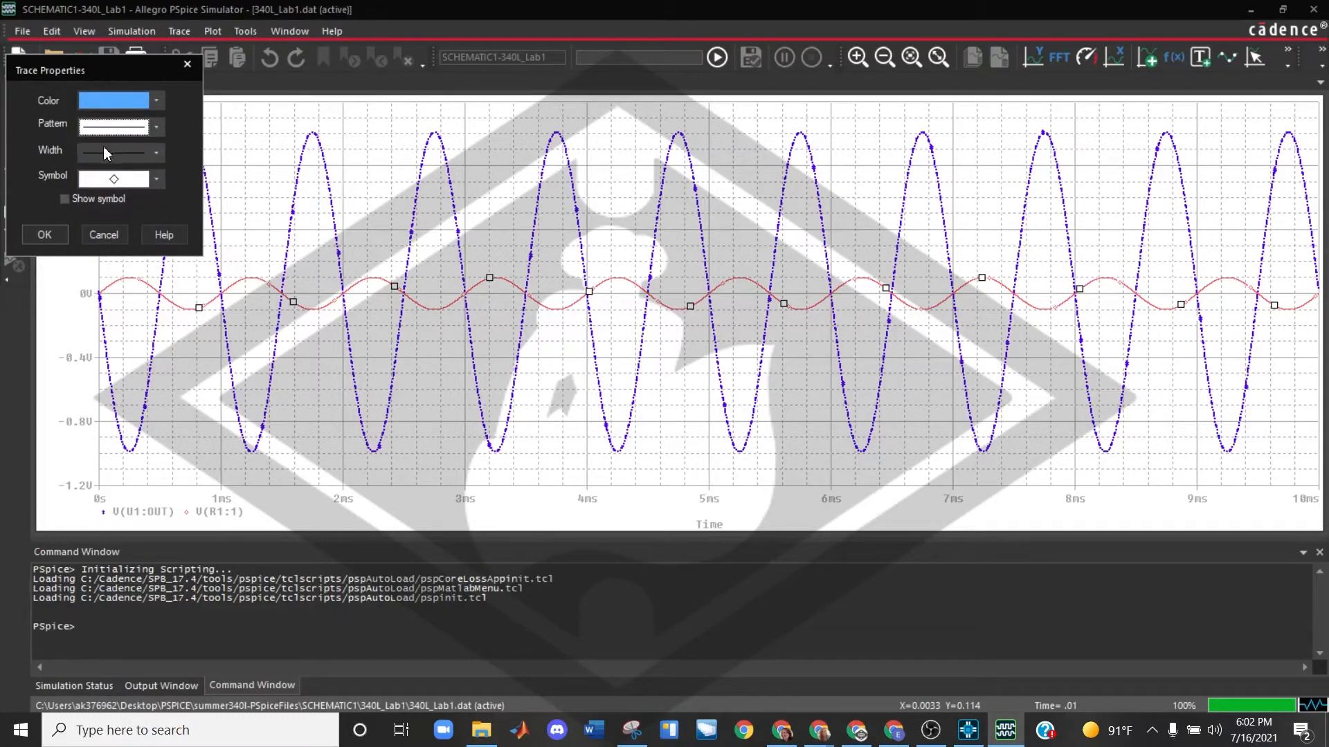
Step: Give V(R1:1) a thick line width and an upward-triangle symbol, and apply the trace properties
left_click(99, 153)
left_click(127, 215)
left_click(155, 183)
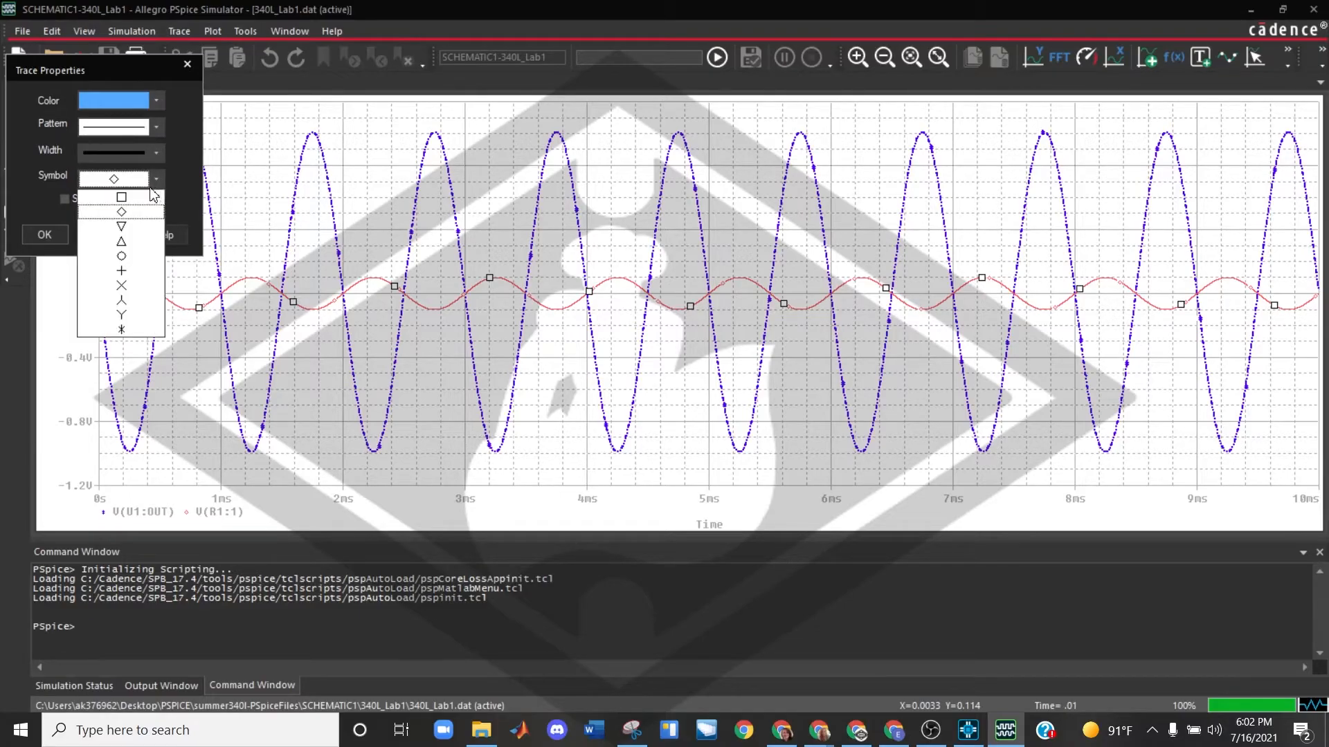
left_click(121, 241)
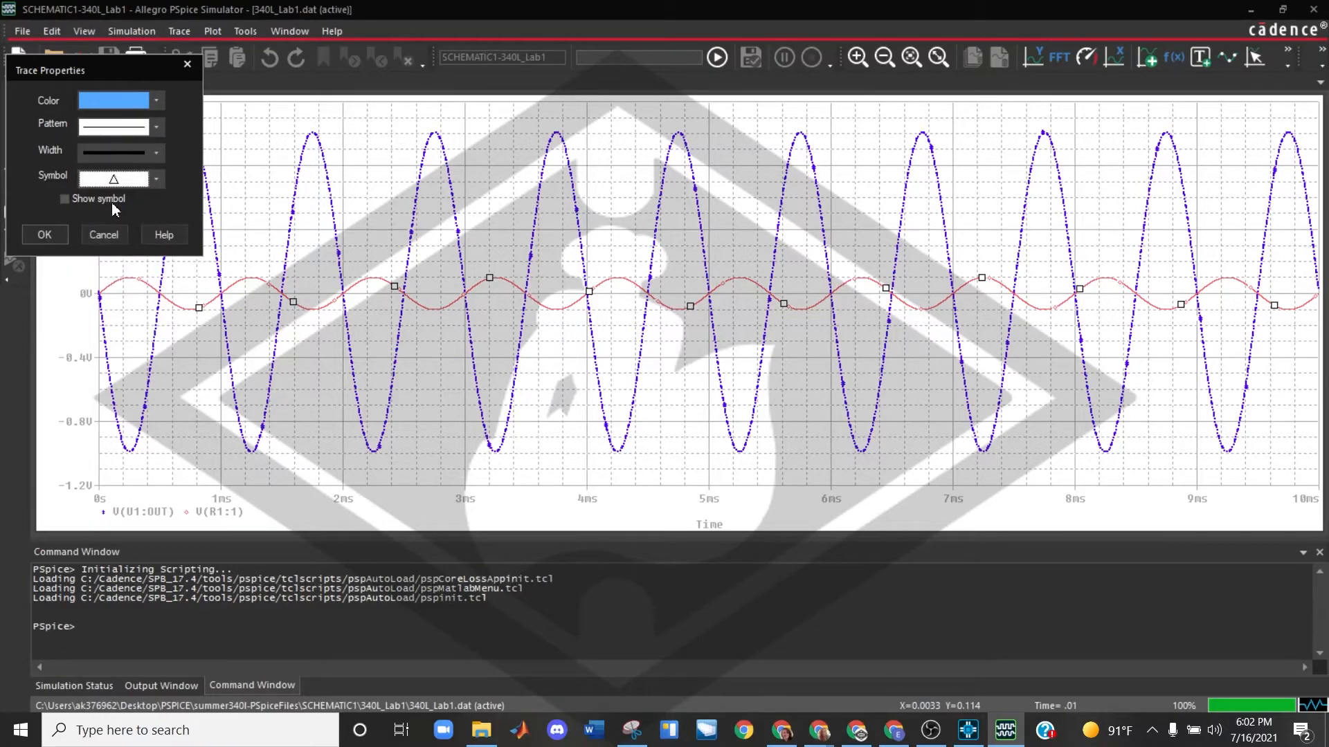
left_click(44, 236)
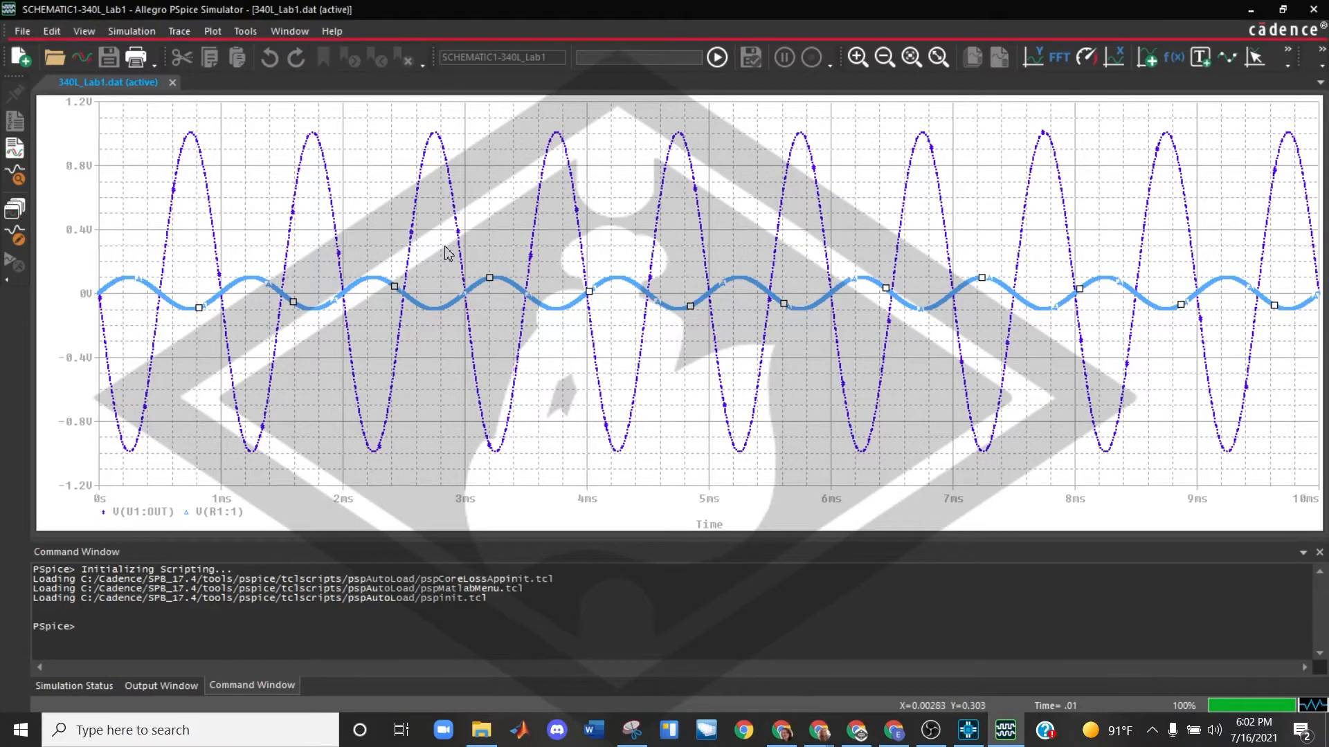
Step: Turn the cursors on and place cursor 1 at about 3.72 ms and cursor 2 at about 4.28 ms on V(U1:OUT)
left_click(1255, 57)
left_click(556, 137)
right_click(622, 450)
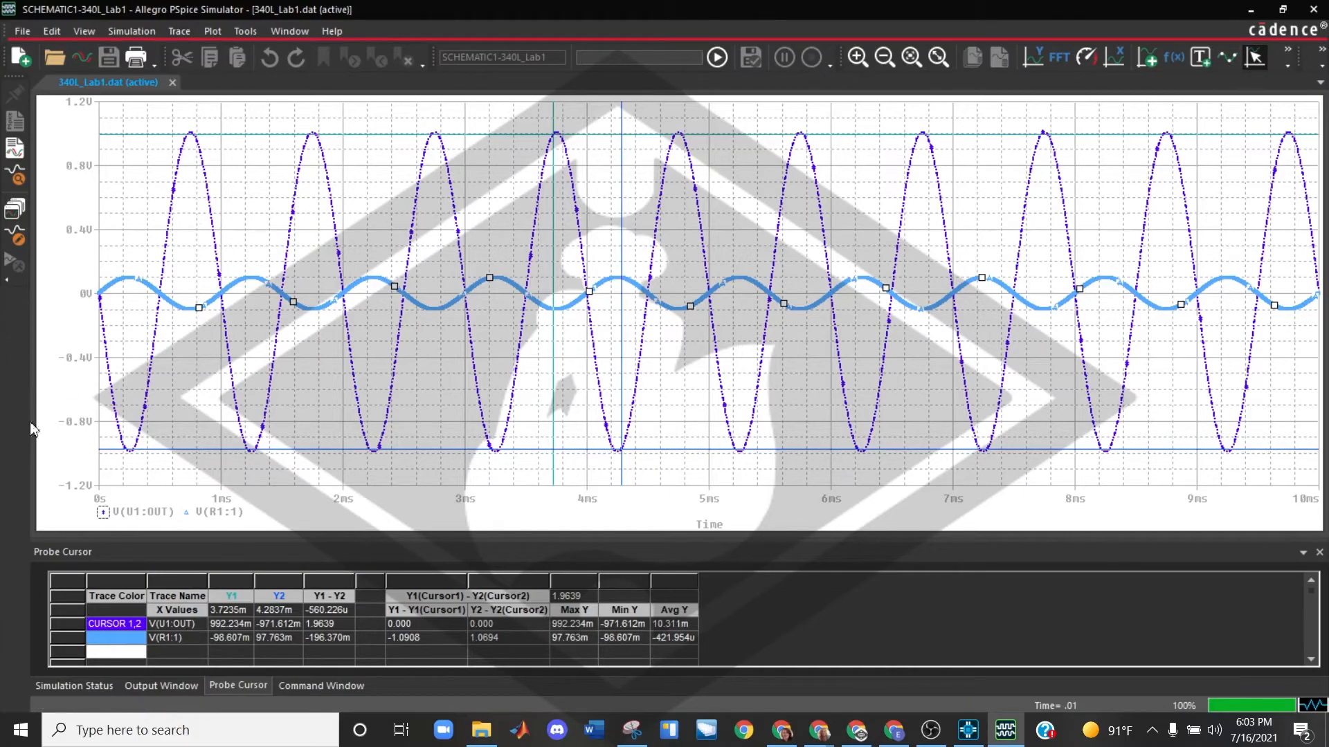
Step: Switch to the OpAmp schematic to compare its voltage markers with the plotted traces, and return to the PSpice waveform window
left_click(968, 731)
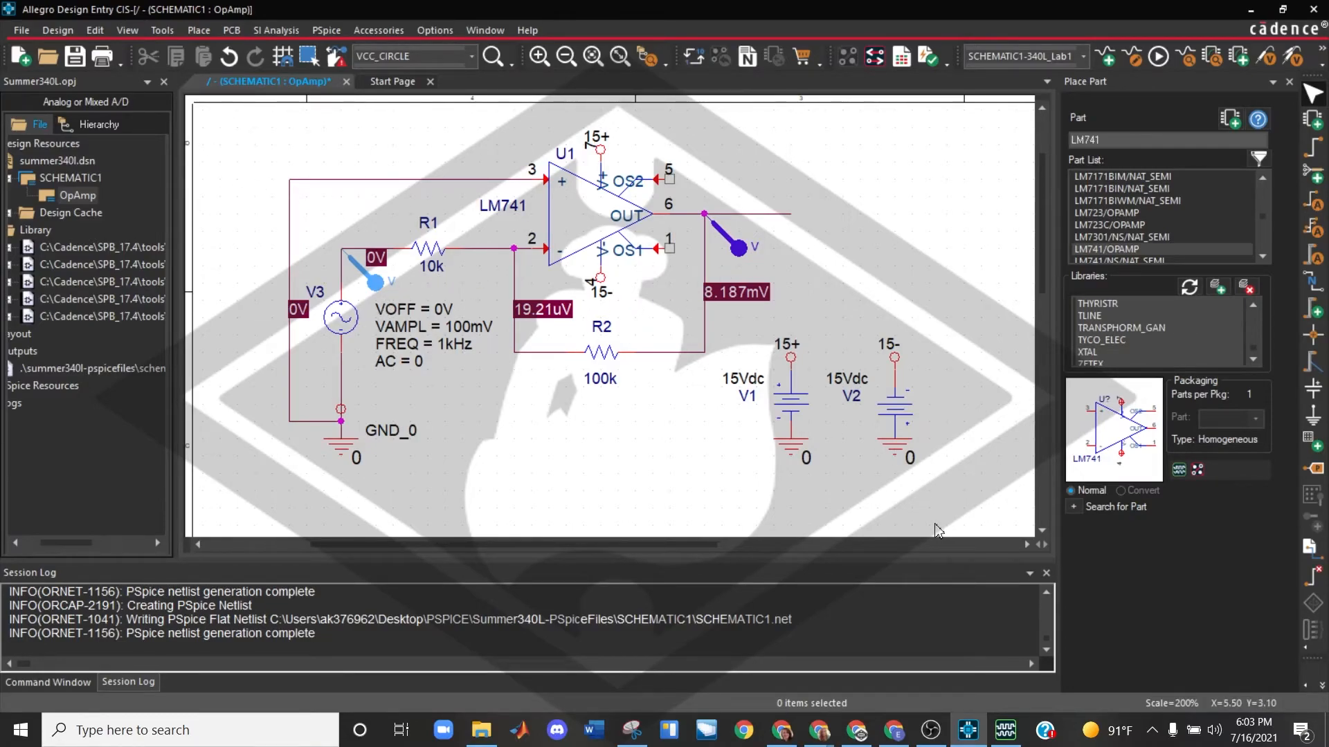
left_click(1005, 730)
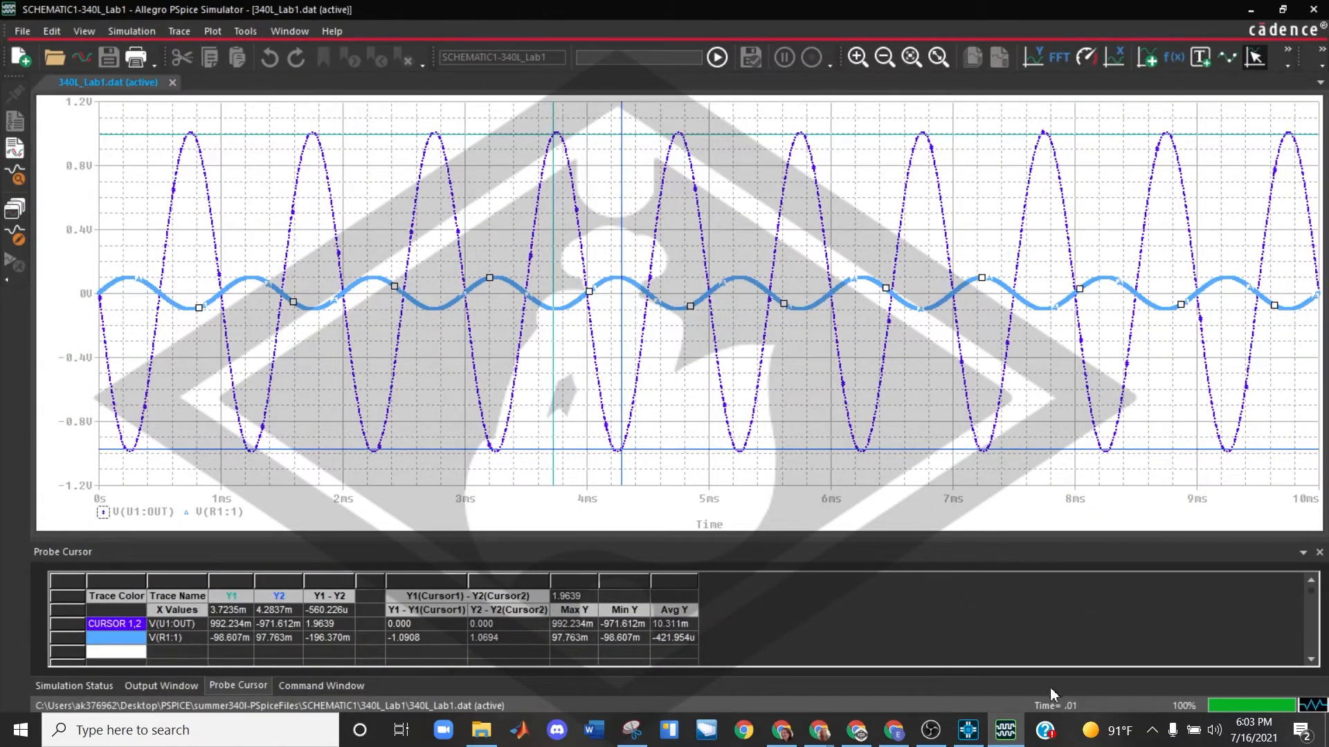
left_click(968, 730)
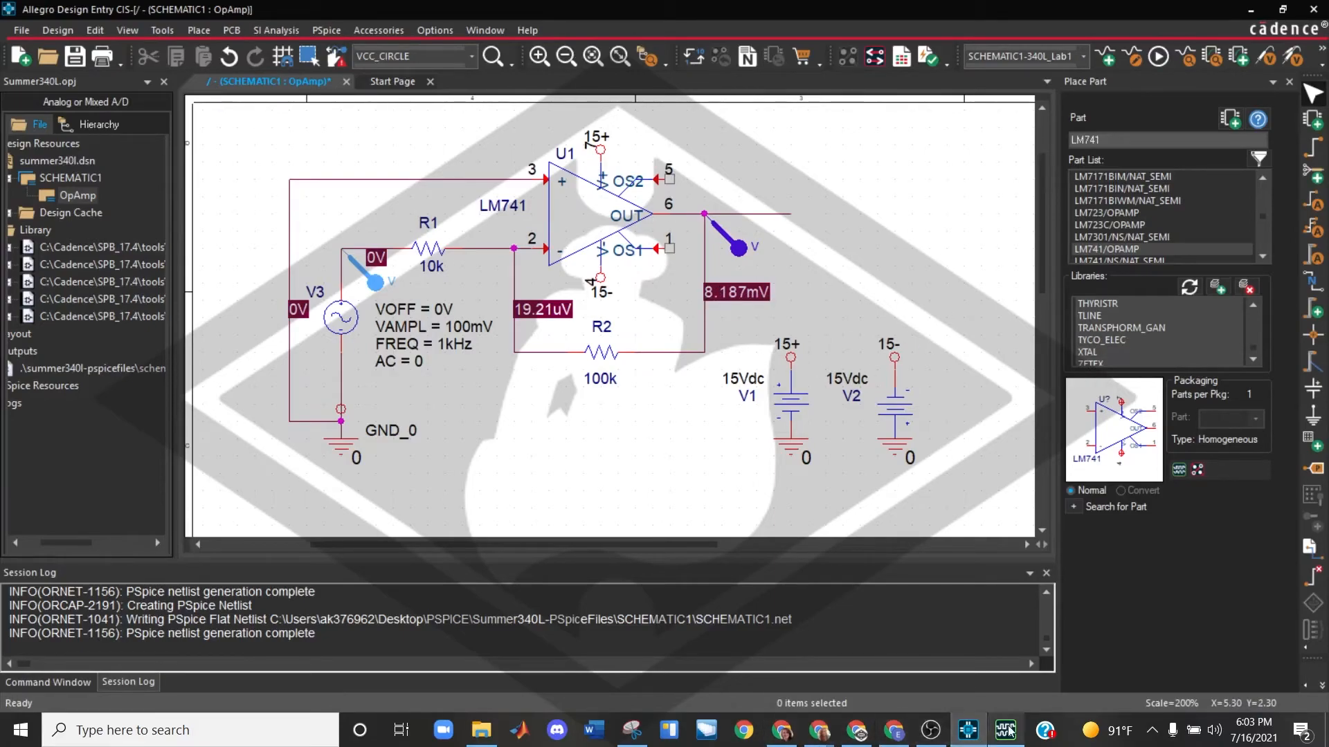
mouse_move(1009, 727)
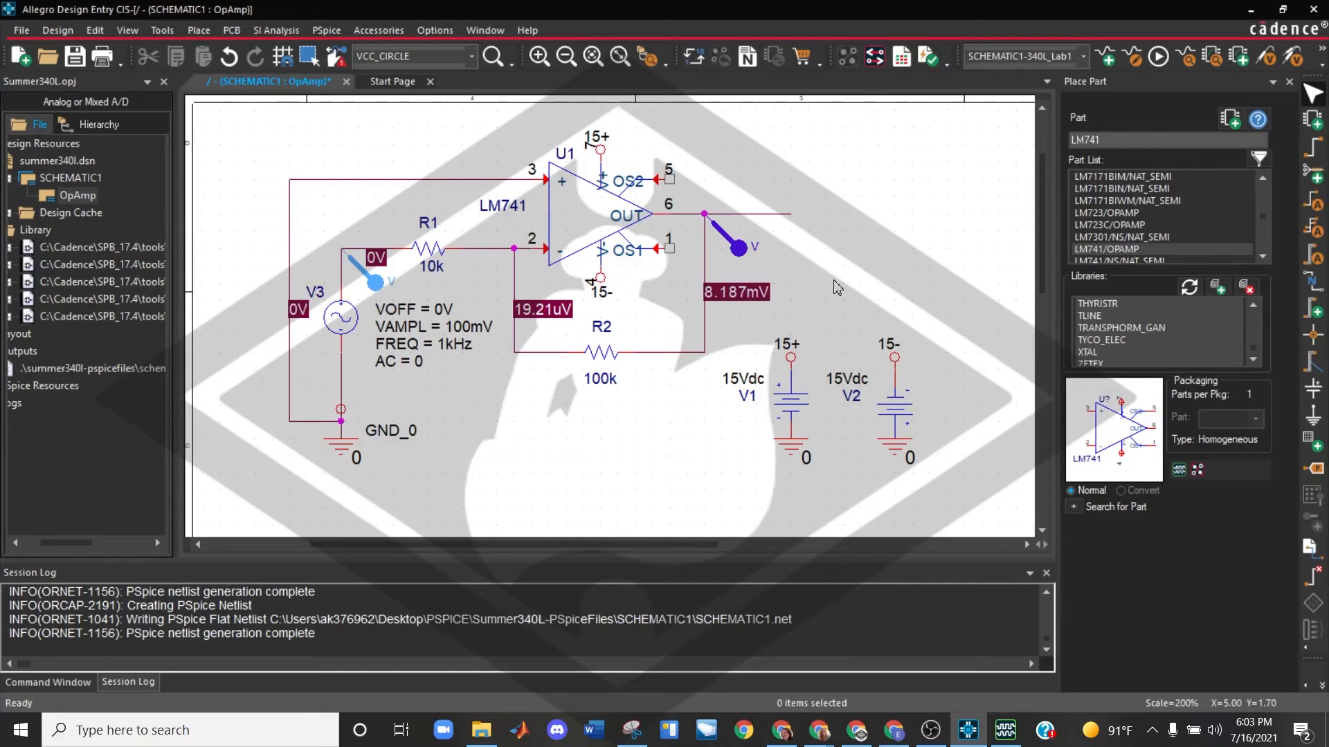
left_click(1005, 730)
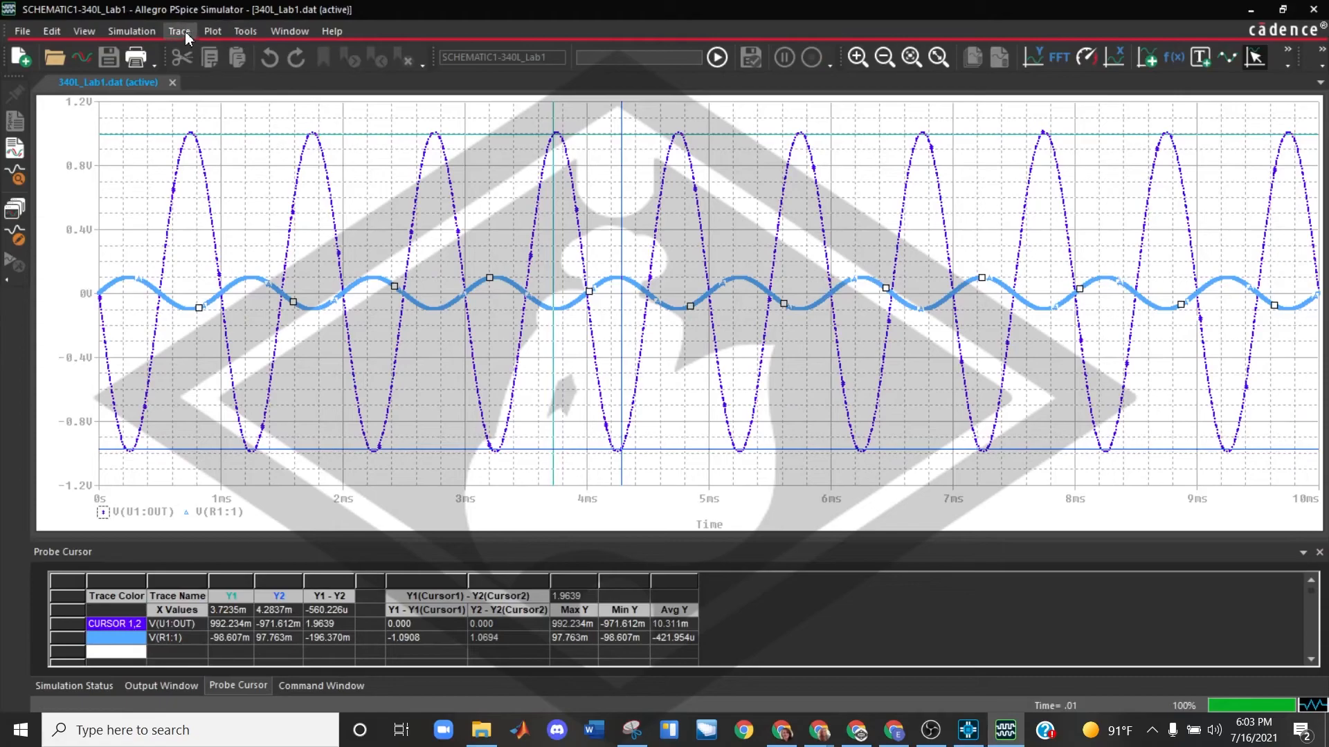
left_click(243, 32)
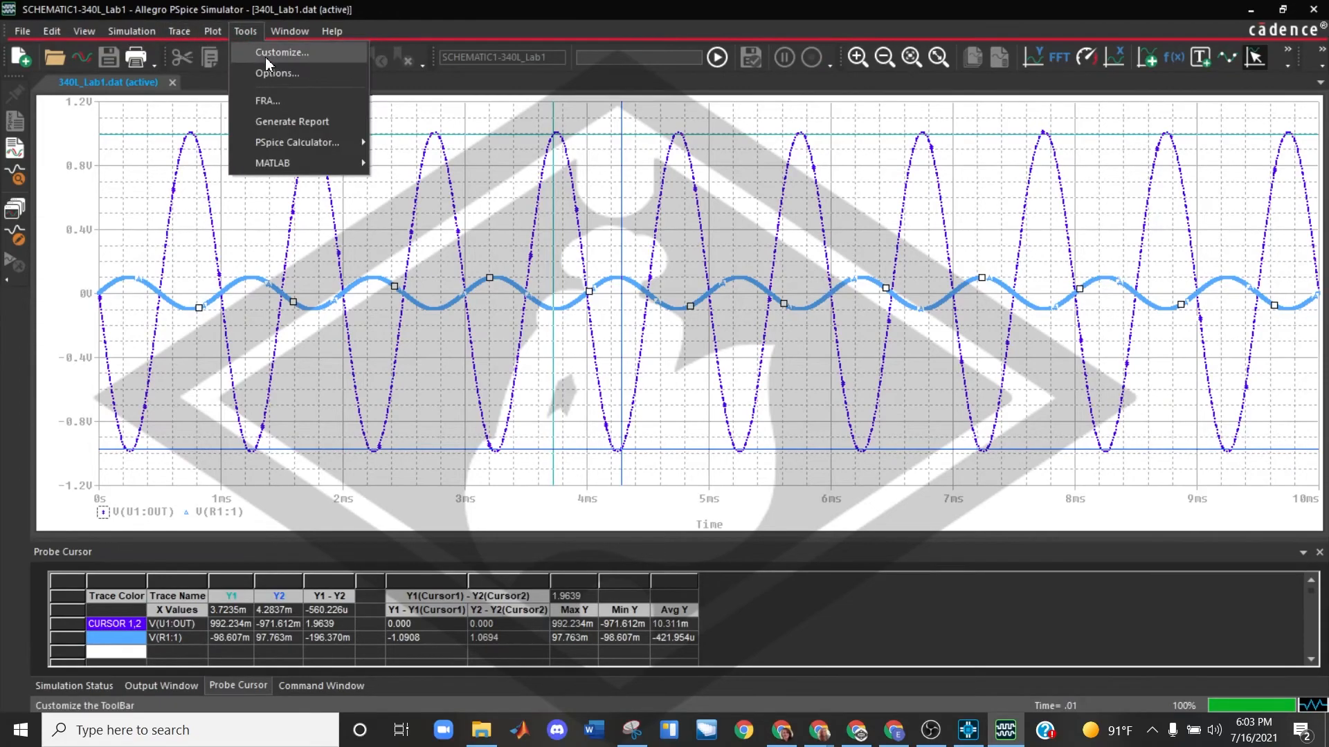
left_click(266, 56)
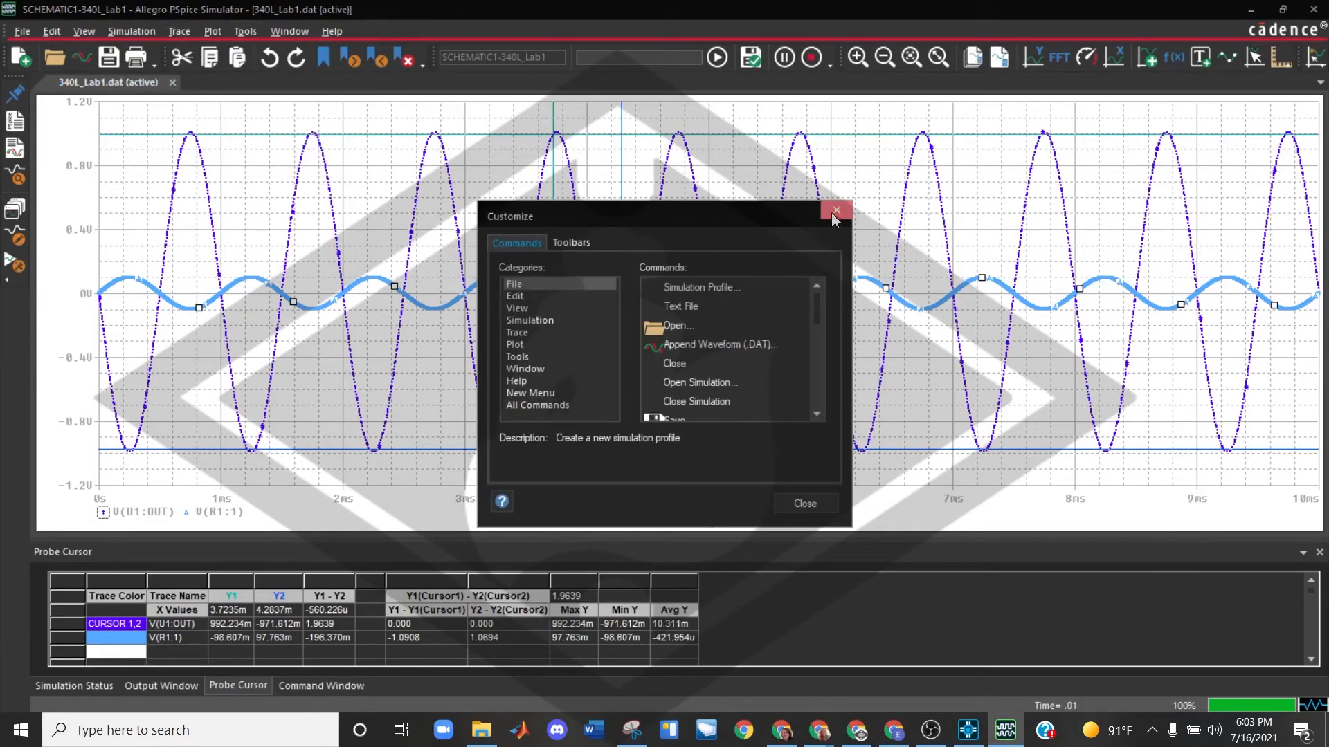
left_click(836, 210)
Step: In the Probe Settings, view the cursor settings and set the plot's background color to black in the color settings
left_click(242, 32)
left_click(266, 72)
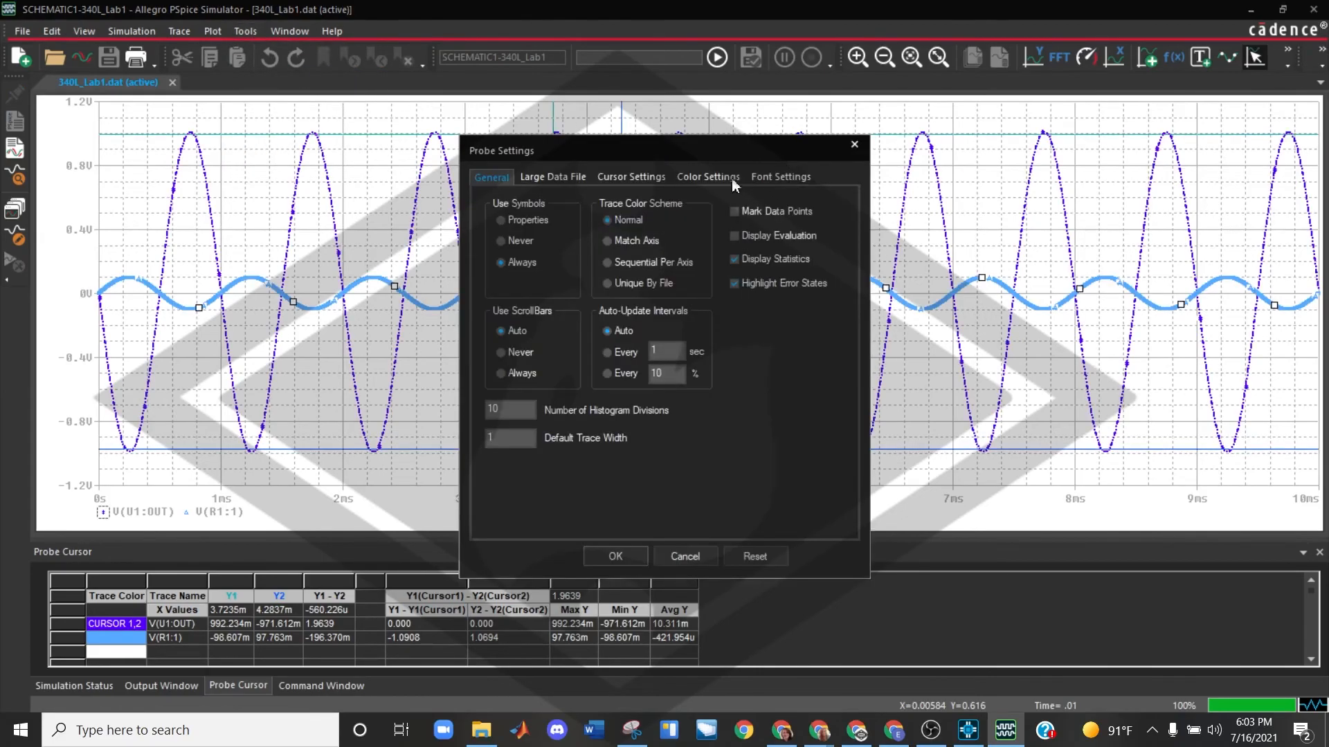
left_click(628, 177)
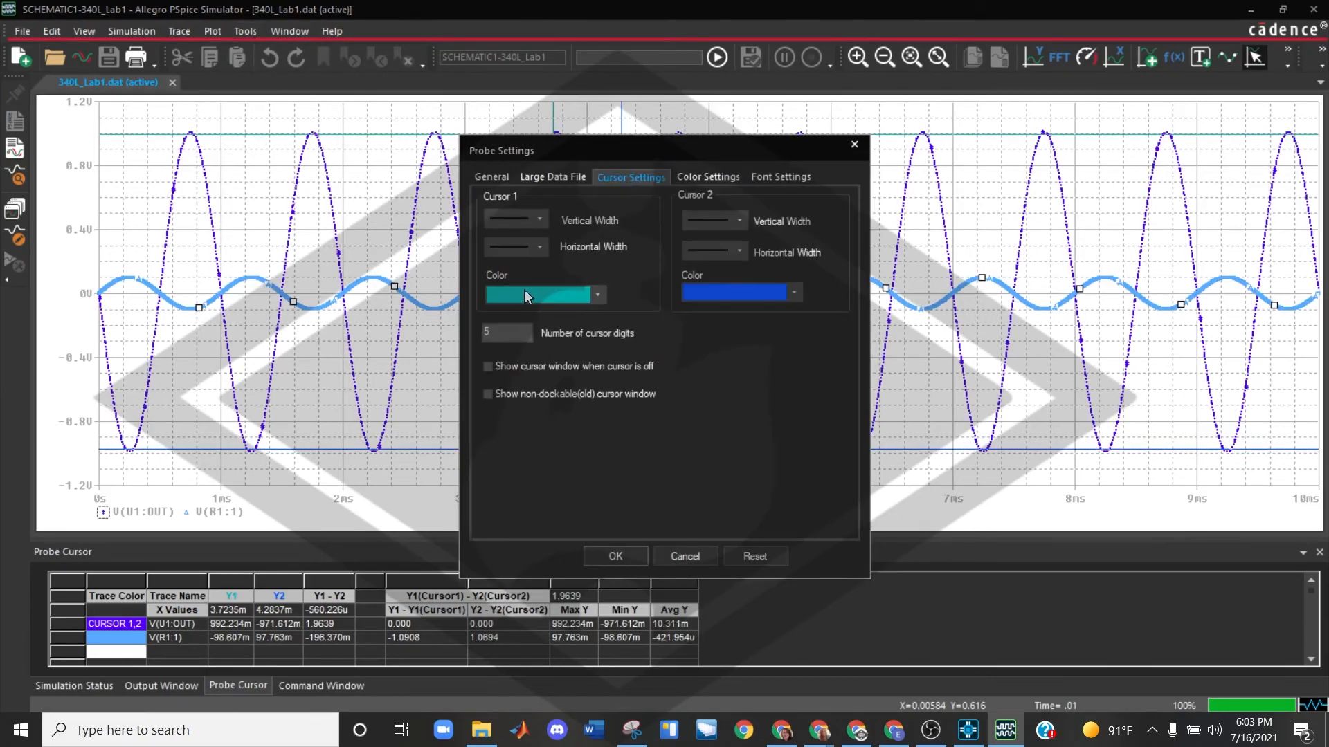
left_click(699, 177)
left_click(570, 263)
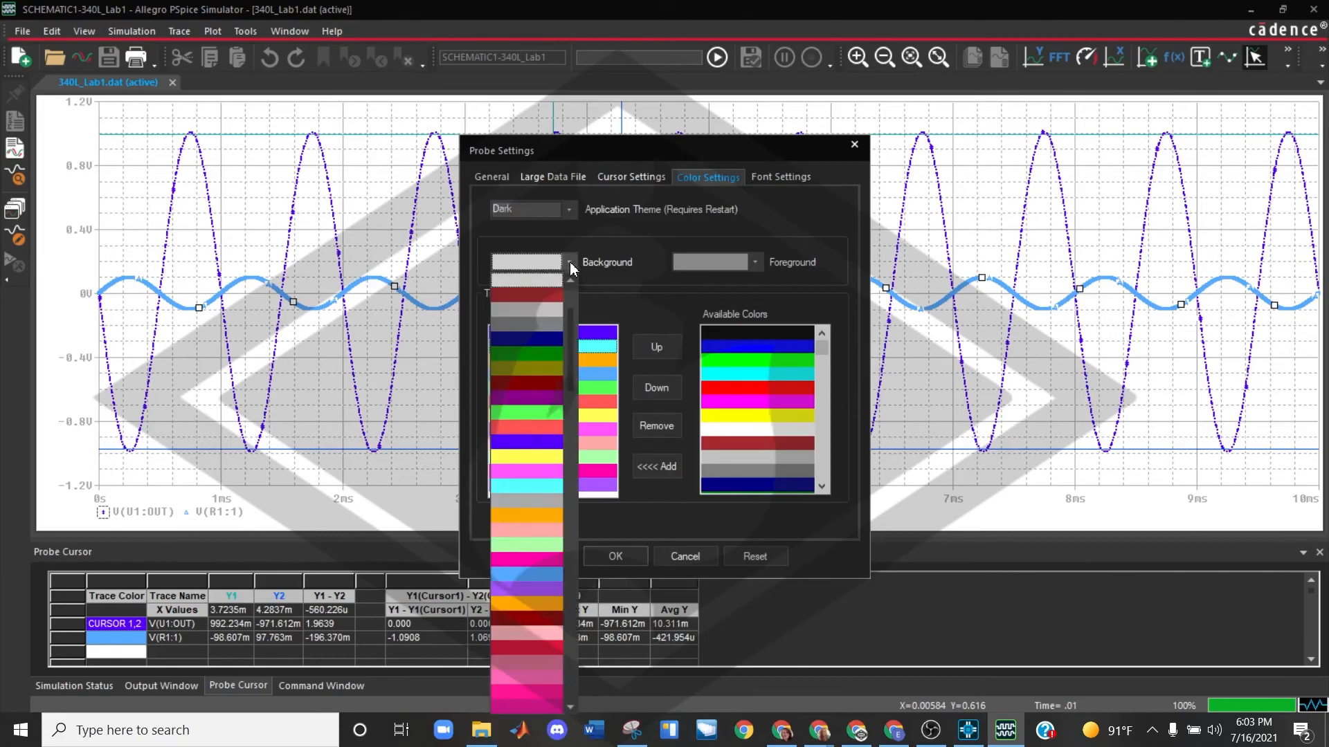
left_click(572, 293)
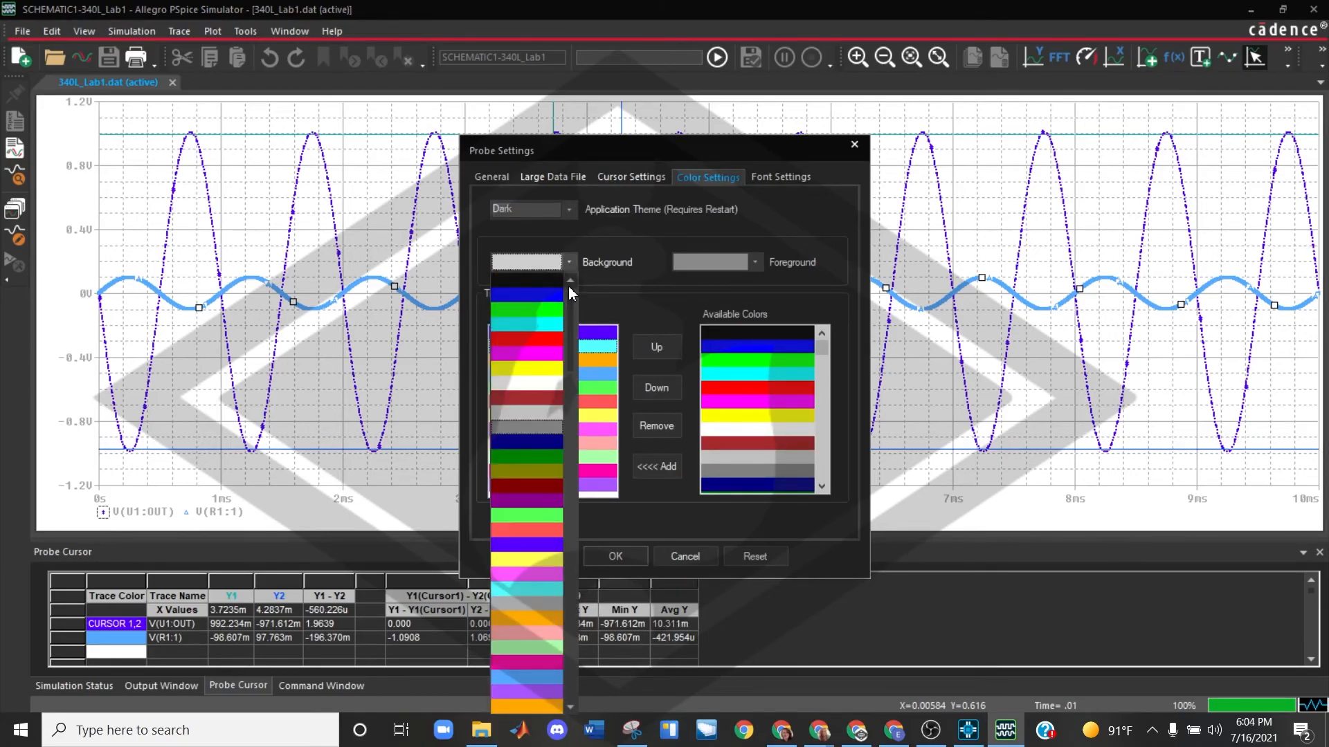
left_click(561, 280)
Step: Change the plot's background color to orange and apply the Probe Settings
left_click(568, 263)
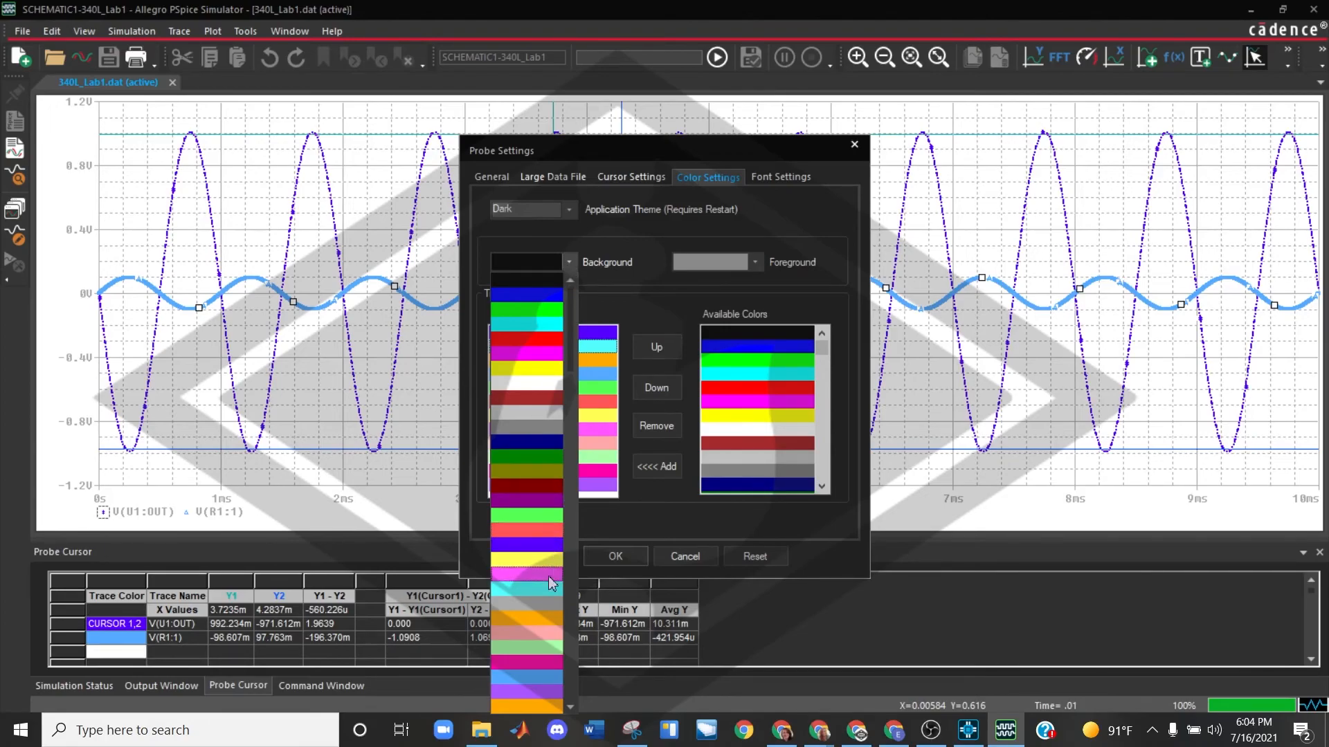
left_click(535, 618)
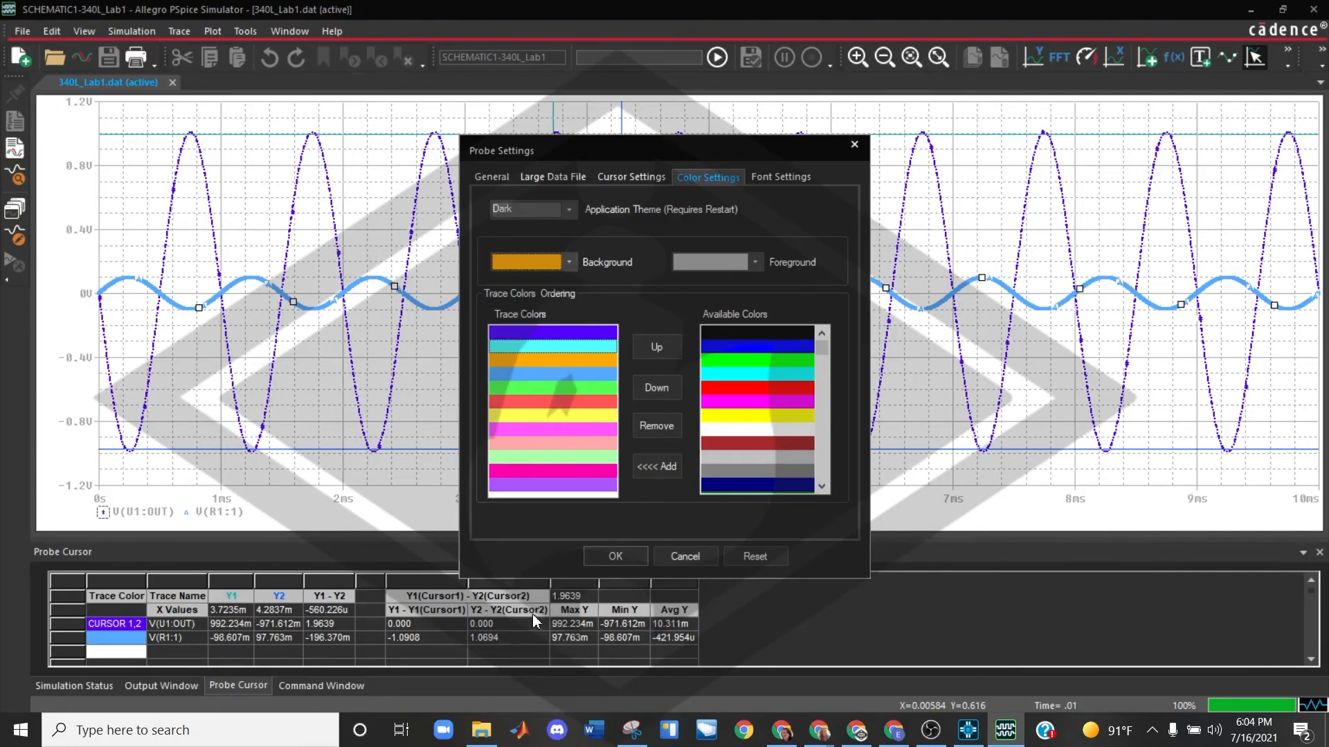
left_click(642, 562)
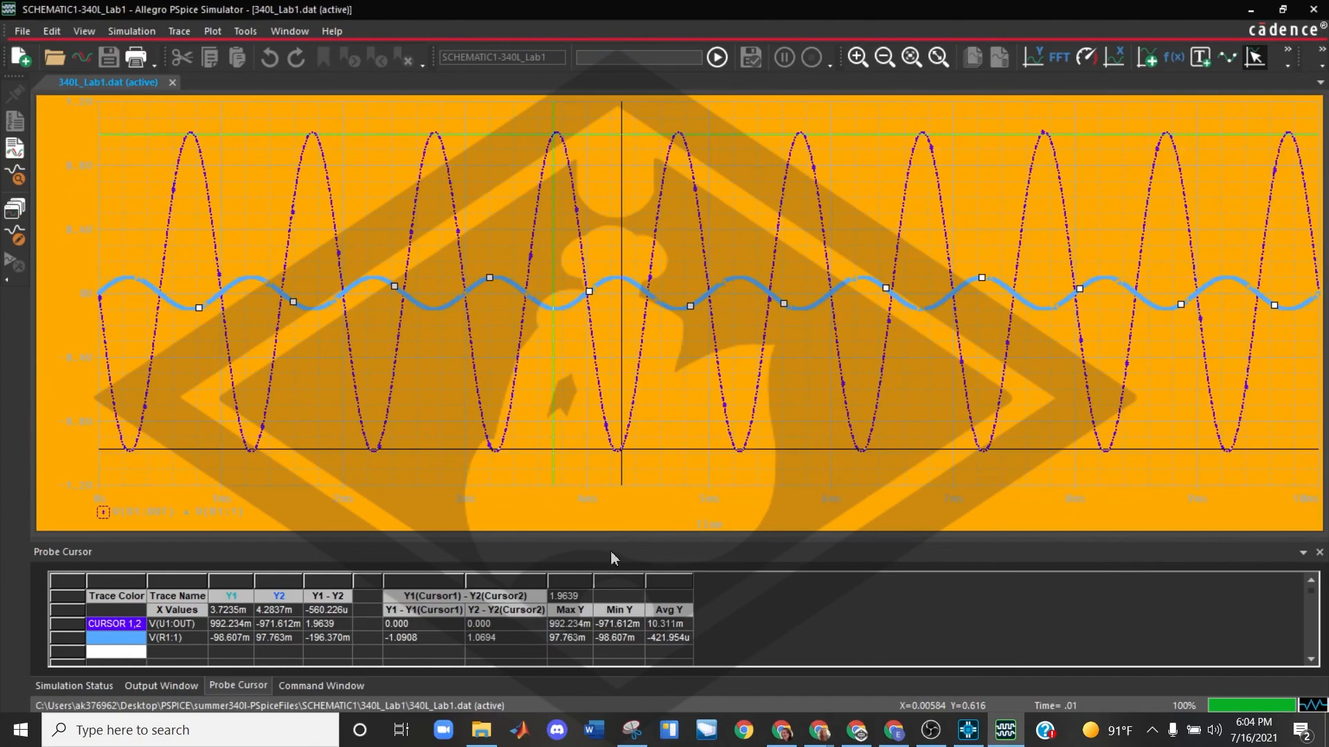